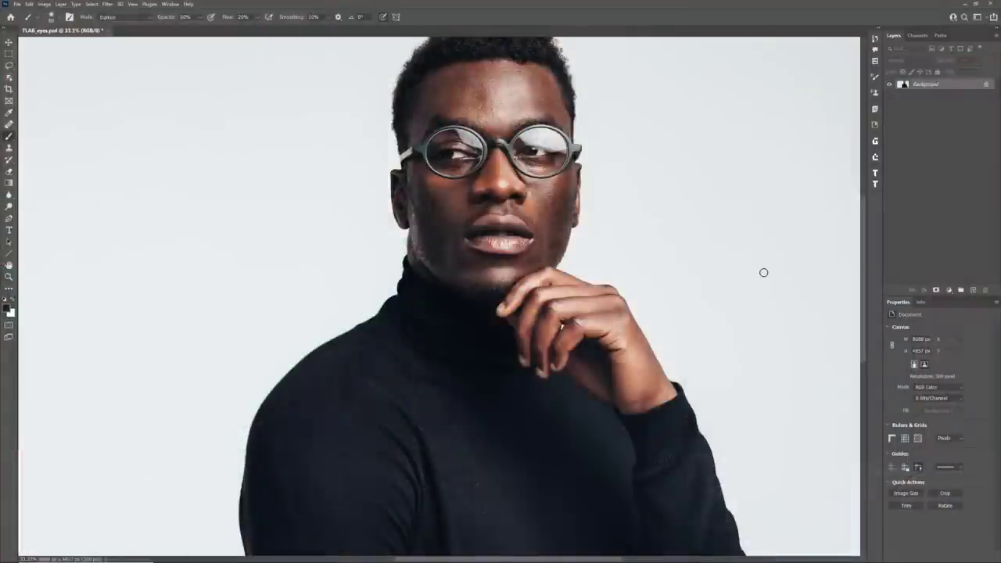
Create a new path named Lenses, with the man's face centred in view
key(ctrl+plus)
key(ctrl+plus)
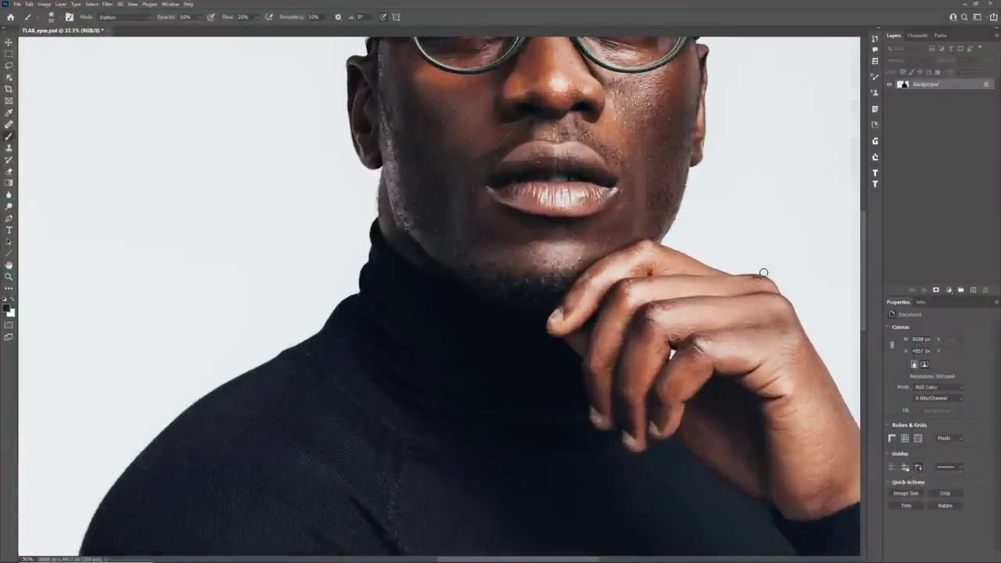
drag(644, 149, 532, 410)
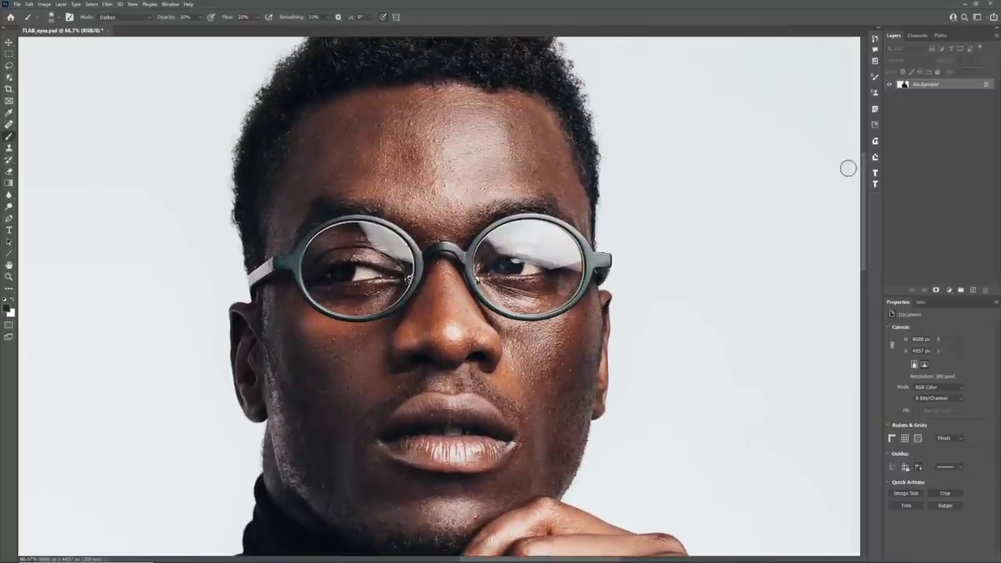
click(941, 36)
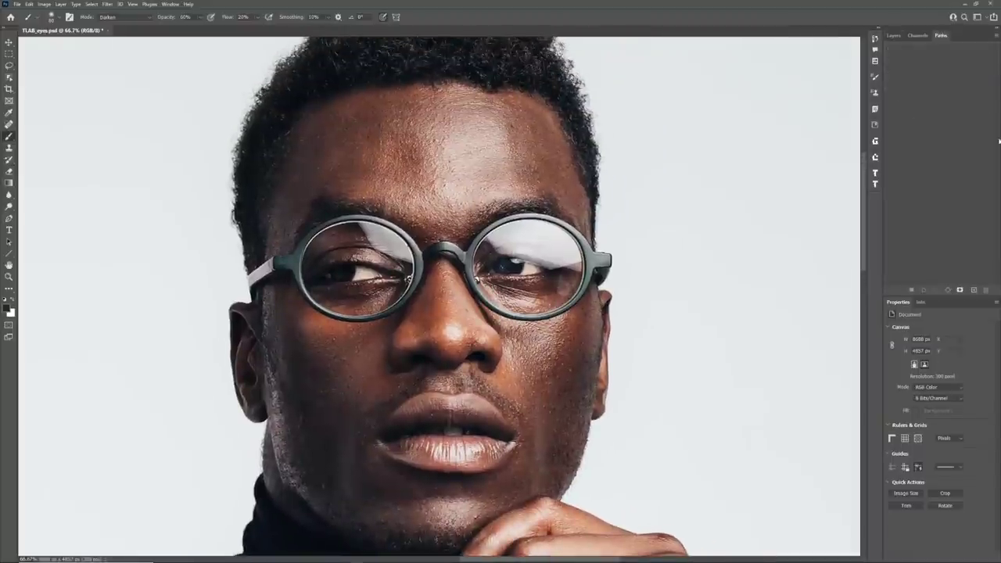
click(972, 291)
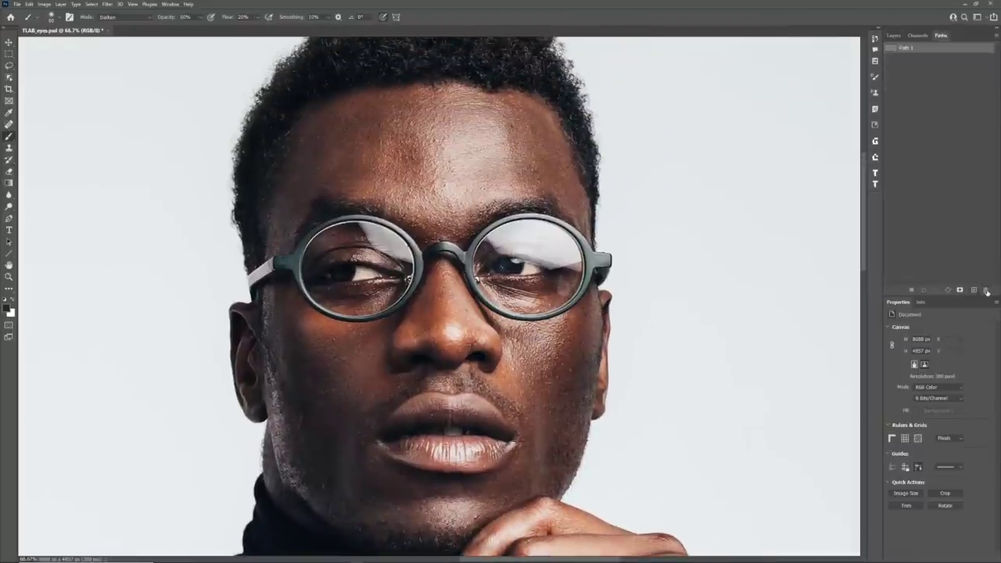
double_click(905, 48)
key(BackSpace)
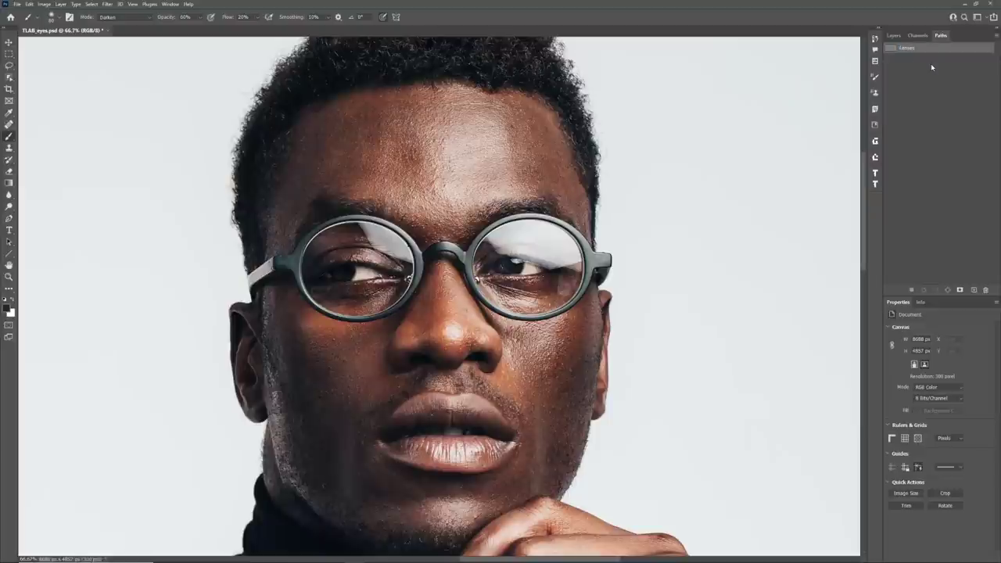
Draw a rough closed Pen path with straight segments around the right-hand lens of the glasses
key(ctrl+plus)
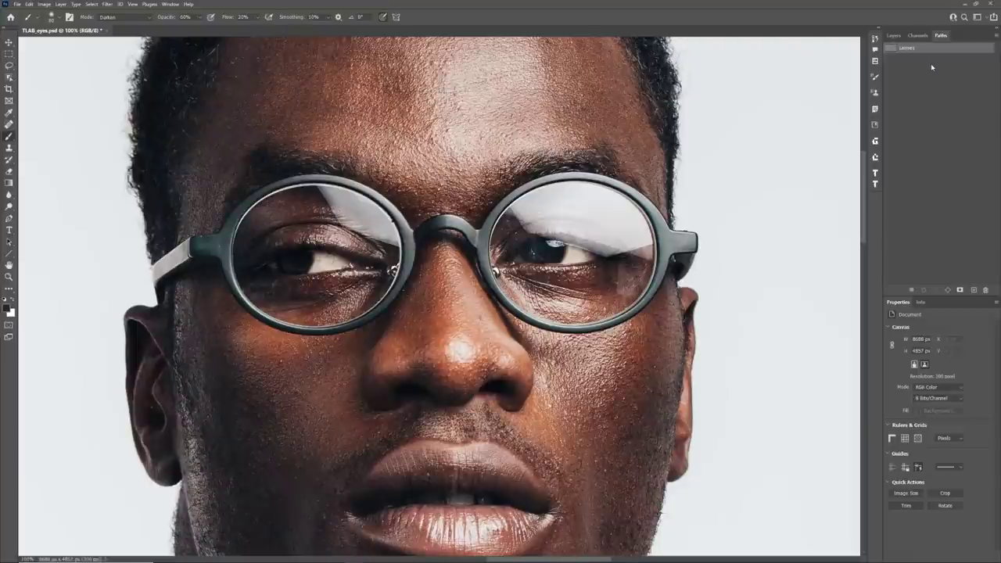
drag(666, 334, 538, 339)
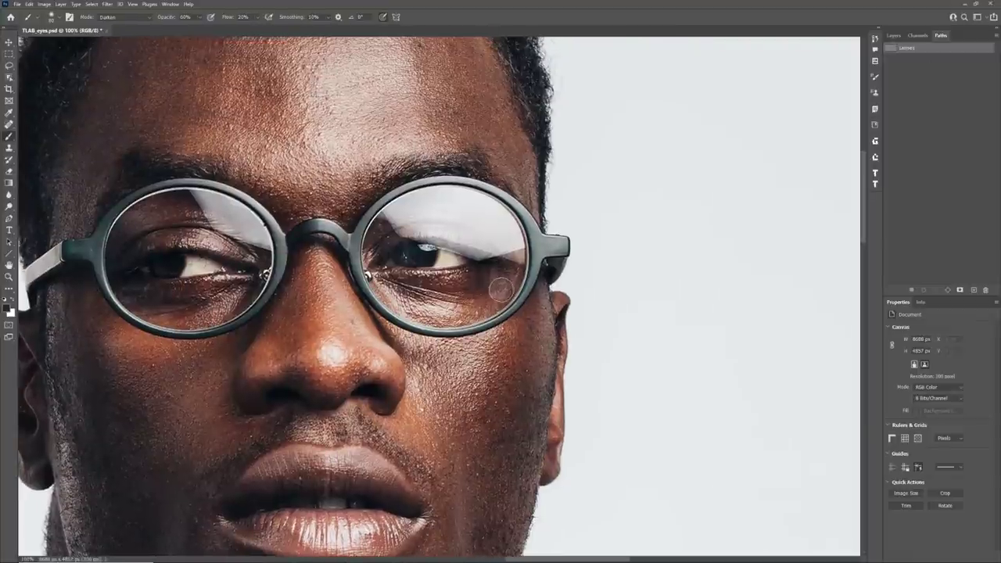
key(p)
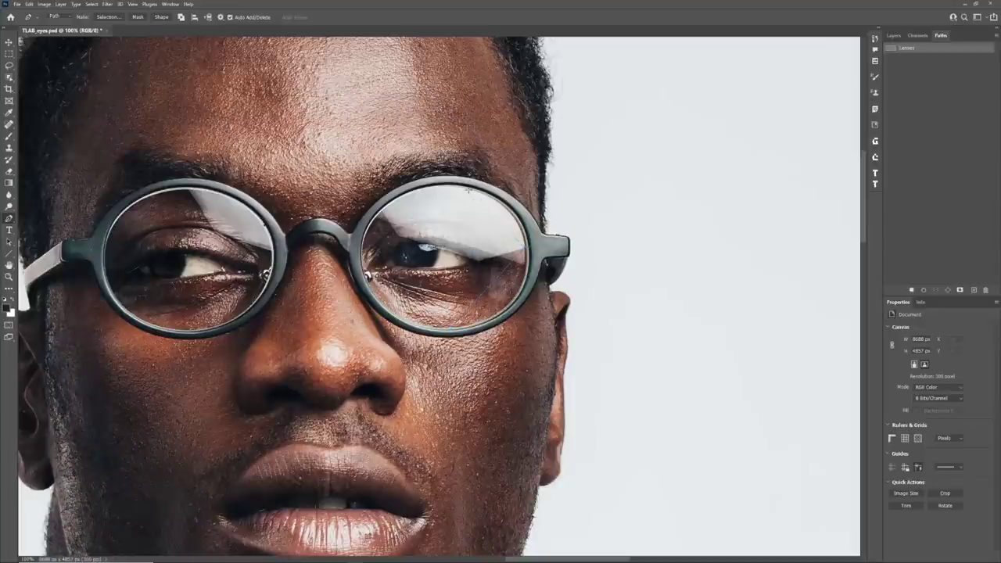
click(445, 186)
key(ctrl+plus)
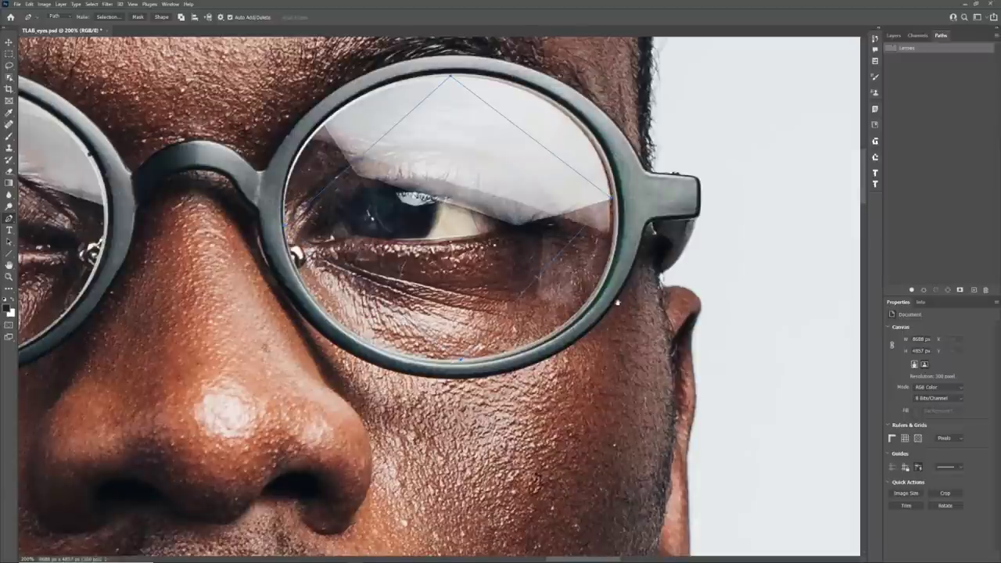
Bend the lower-right and upper-right segments of the path to follow the inner rim of the right-hand lens
drag(612, 300, 469, 323)
key(ctrl)
drag(365, 291, 398, 330)
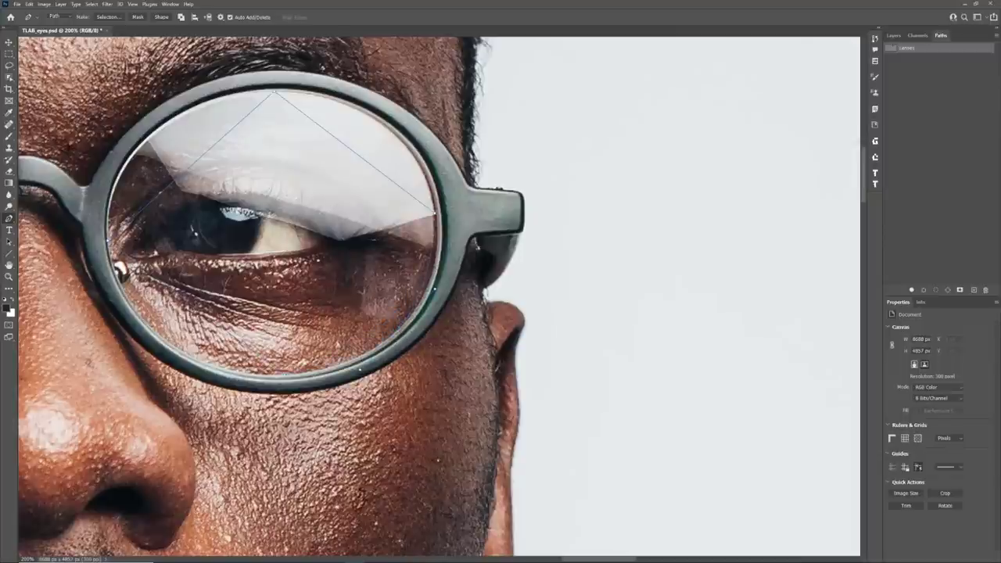
key(ctrl)
drag(434, 213, 441, 210)
drag(366, 161, 386, 142)
ctrl+click(188, 172)
Set the path display thickness to 3 px
click(220, 17)
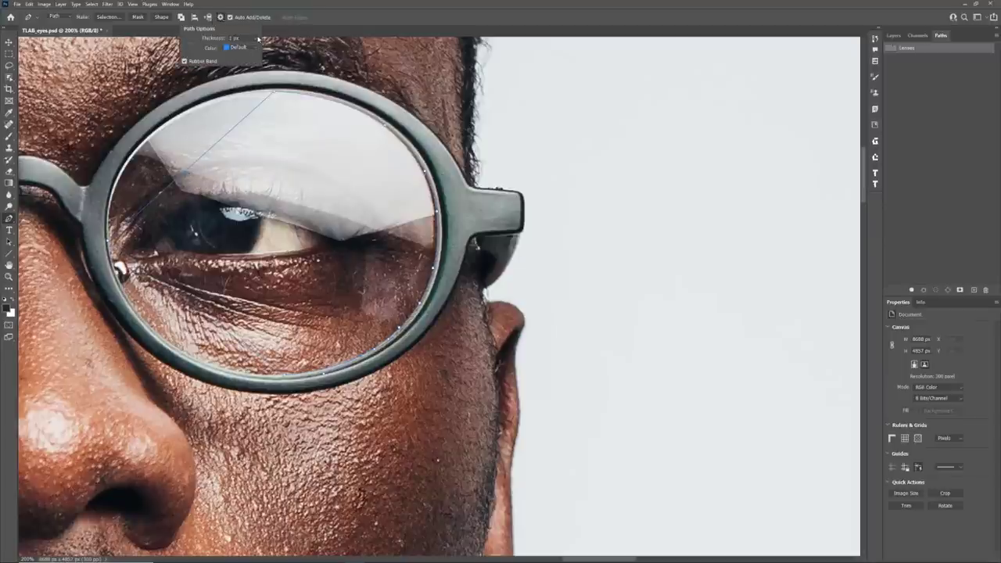
click(258, 37)
click(247, 77)
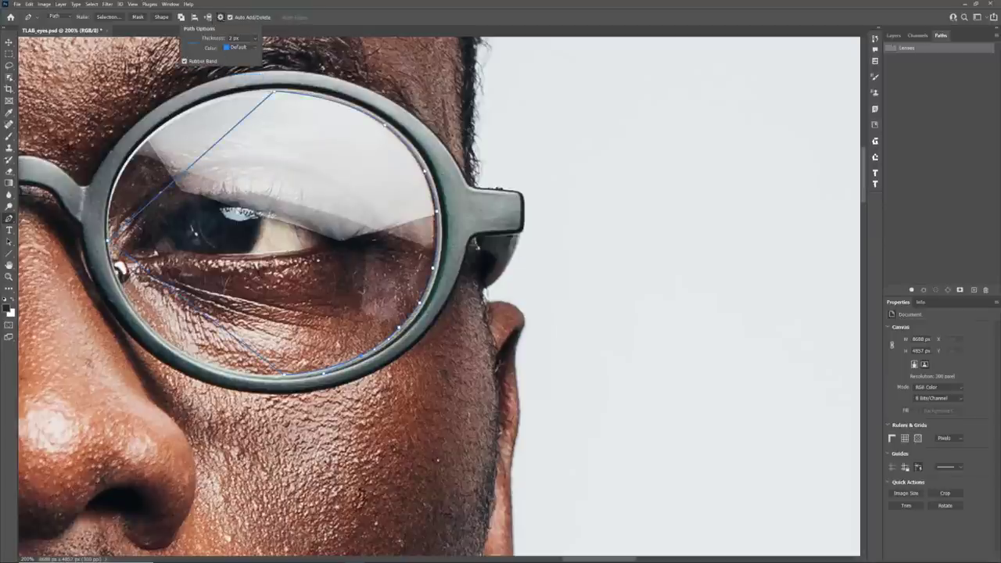
click(349, 11)
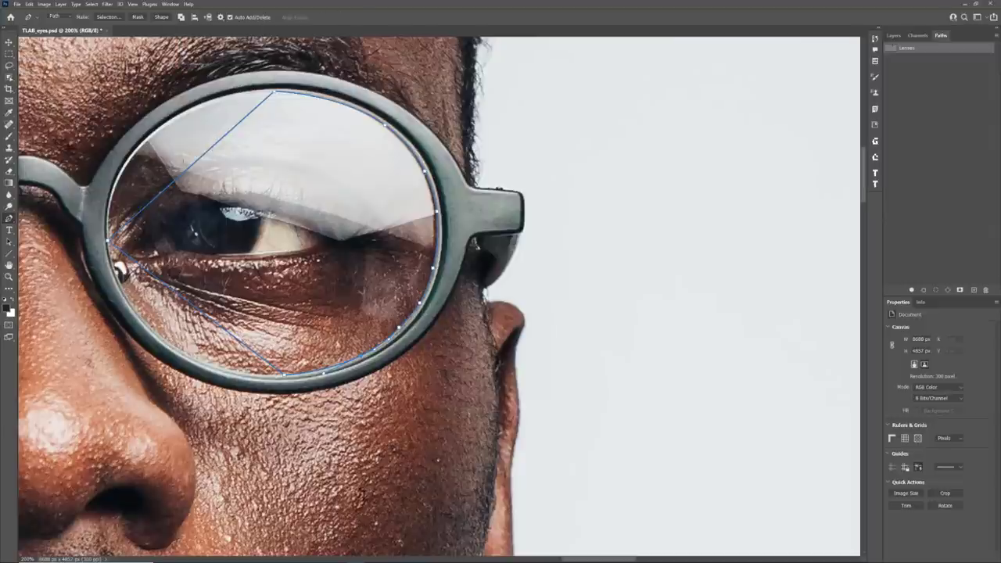
Curve the remaining upper-left and lower-left segments to the right-hand lens's rim and fine-tune the top and nose-side anchors
drag(189, 167, 150, 139)
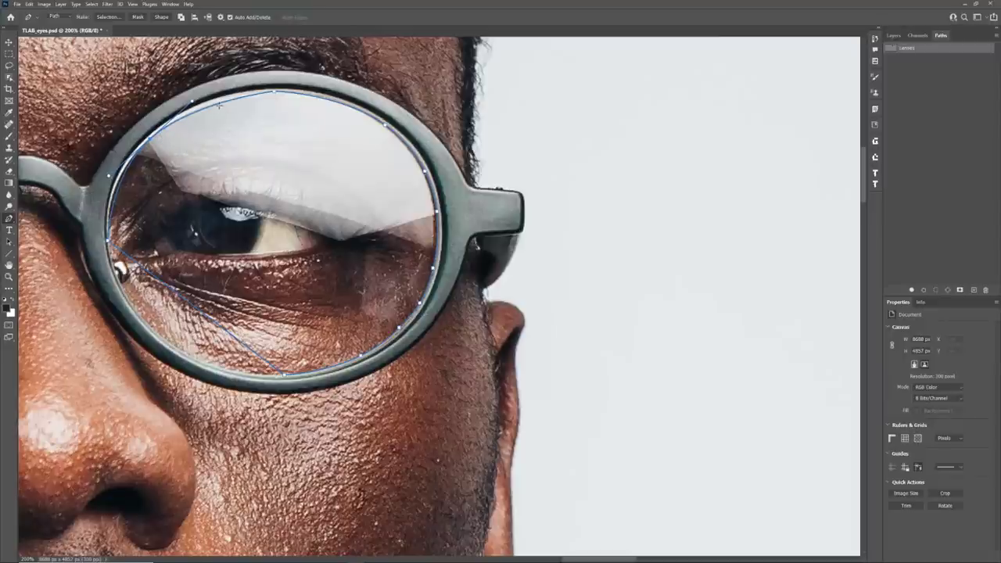
key(ctrl)
drag(218, 105, 282, 93)
key(alt)
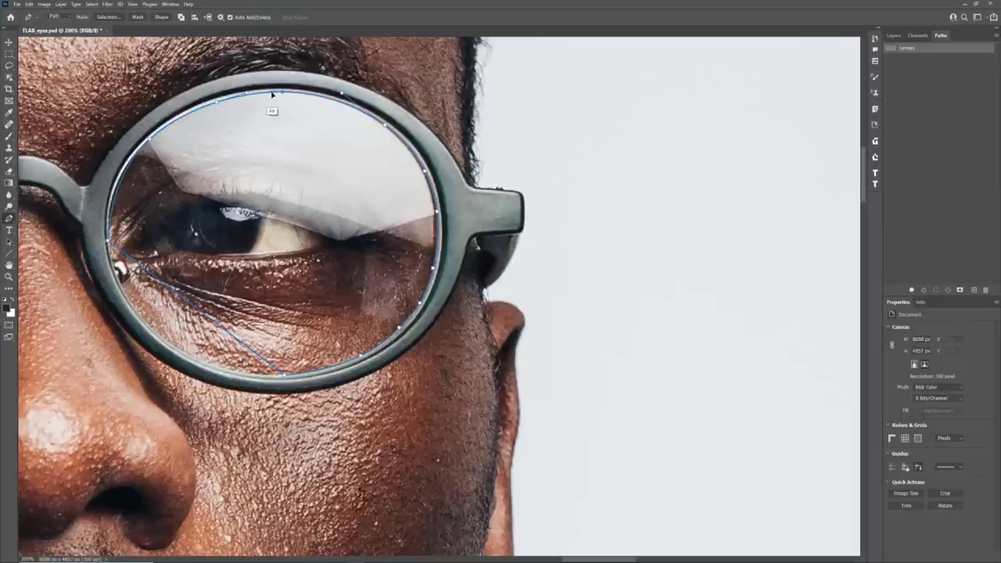
key(ctrl)
drag(283, 93, 283, 93)
click(118, 193)
drag(119, 192, 116, 191)
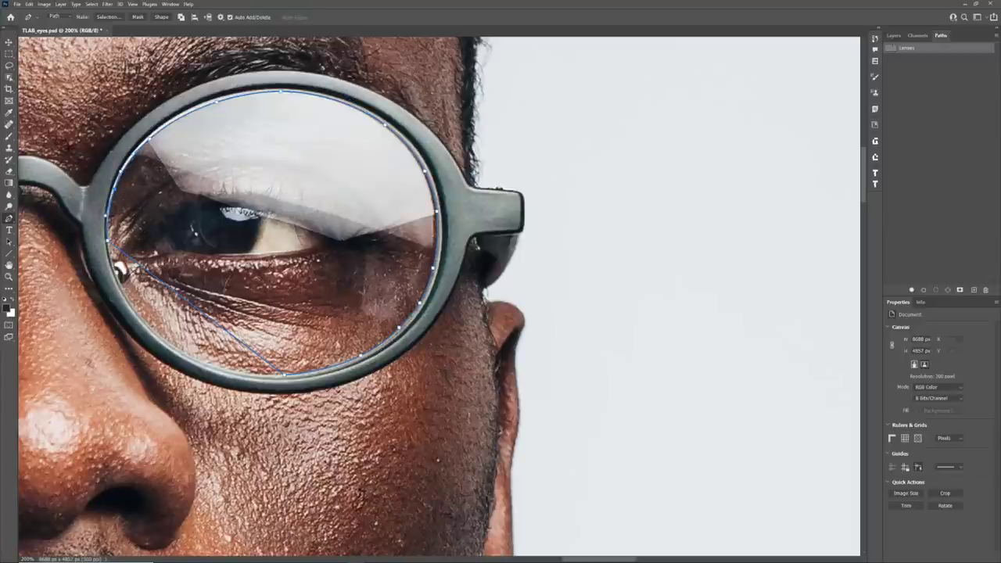
drag(202, 314, 165, 358)
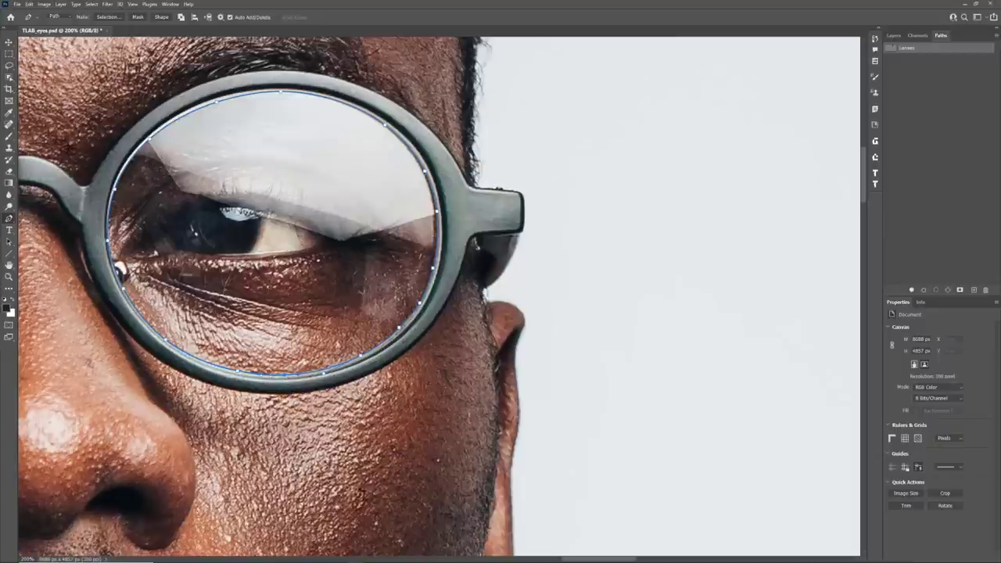
Trace the left-hand lens with curved Pen anchors along its inner rim and close the path
drag(119, 327, 716, 325)
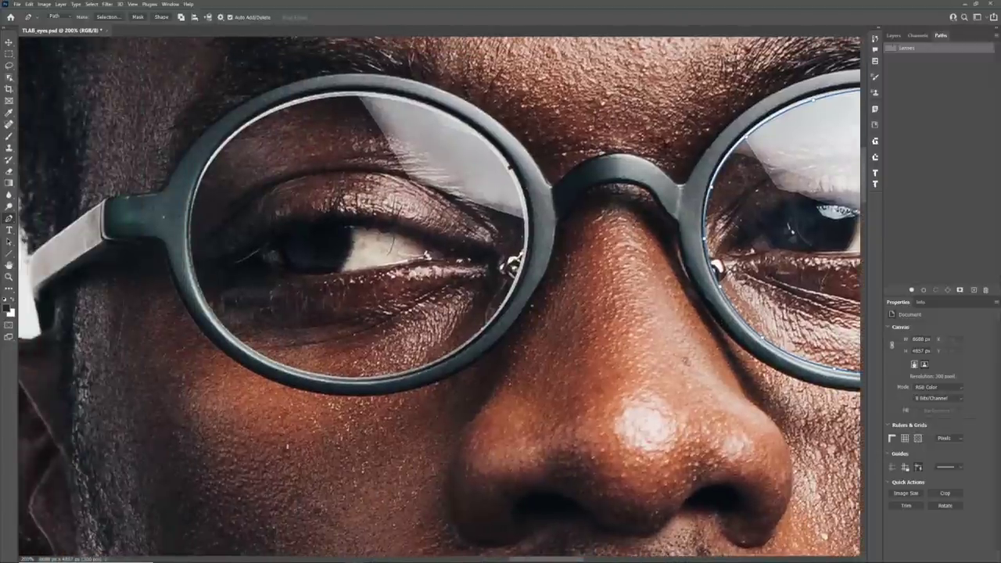
drag(394, 376, 430, 373)
drag(504, 336, 551, 194)
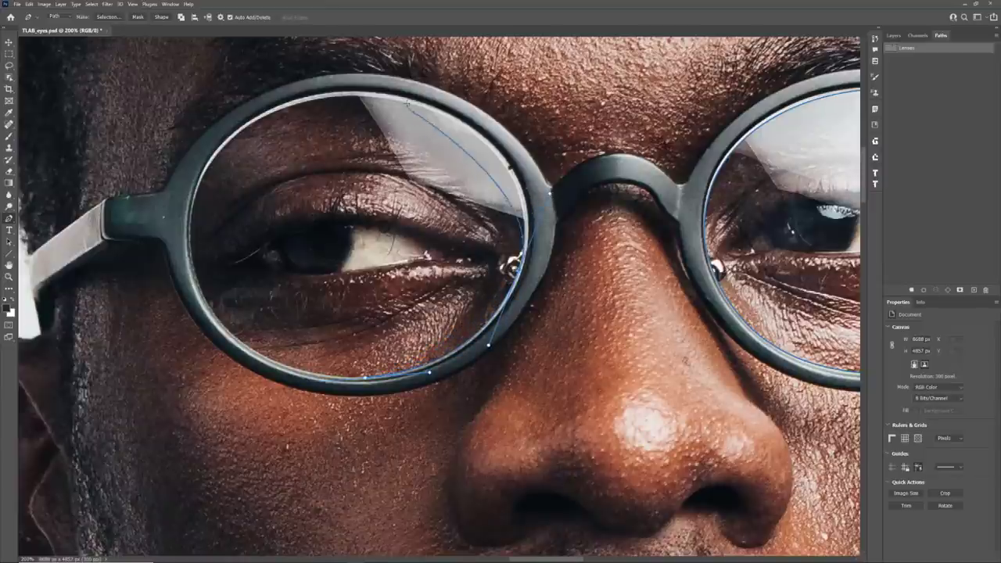
drag(363, 95, 254, 95)
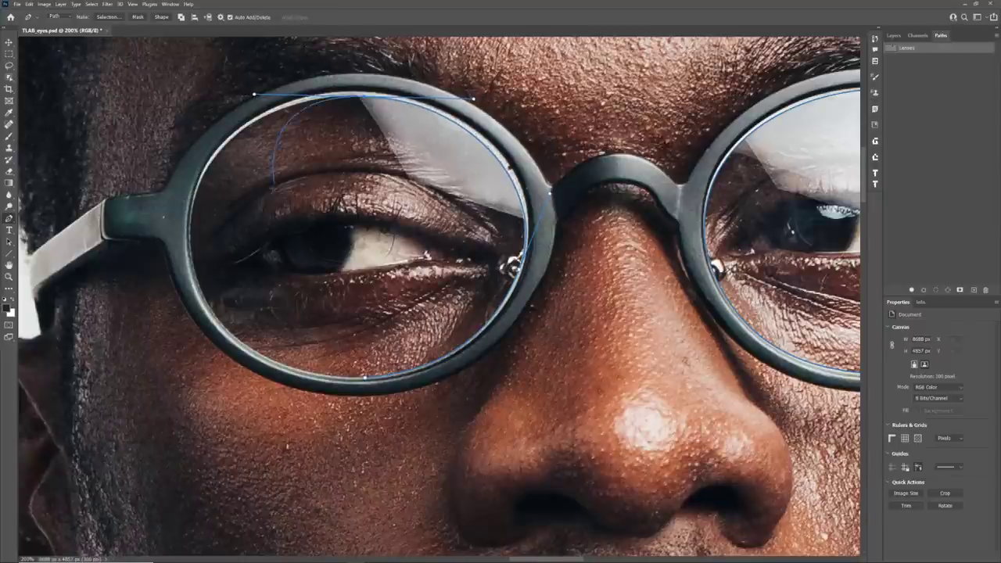
drag(192, 210, 180, 277)
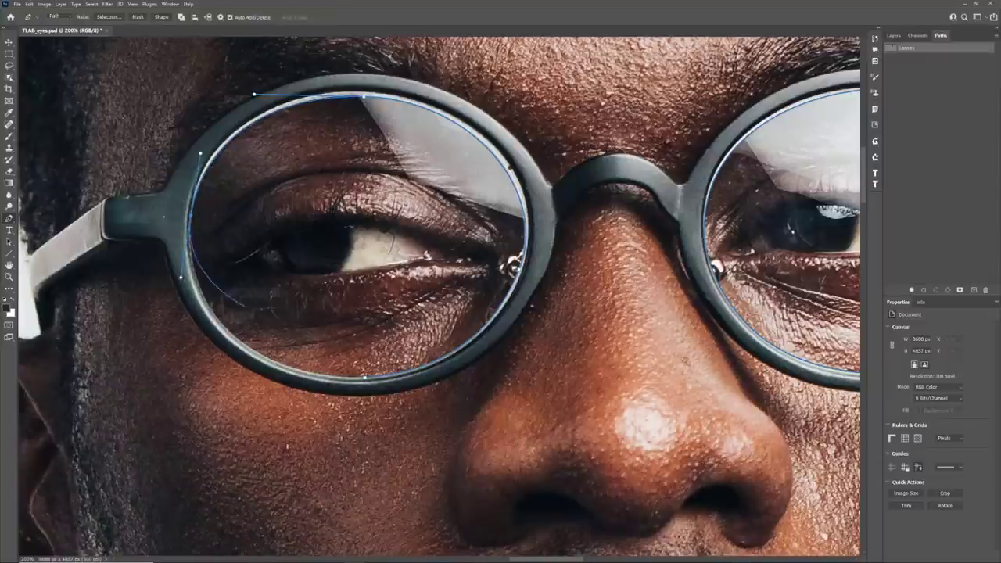
drag(268, 359, 315, 379)
click(369, 379)
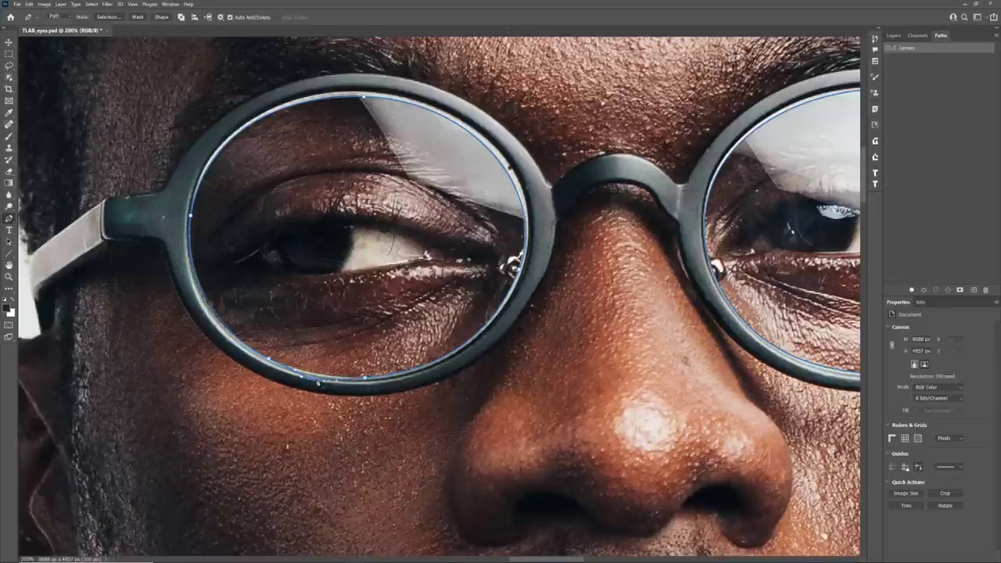
Adjust the anchors along the left-hand lens's lower edge so the path follows the rim
drag(314, 381, 315, 376)
key(alt+space)
click(367, 381)
key(alt)
mouse_move(364, 384)
mouse_down()
mouse_move(397, 383)
mouse_move(366, 382)
mouse_up()
click(459, 350)
drag(457, 348, 462, 347)
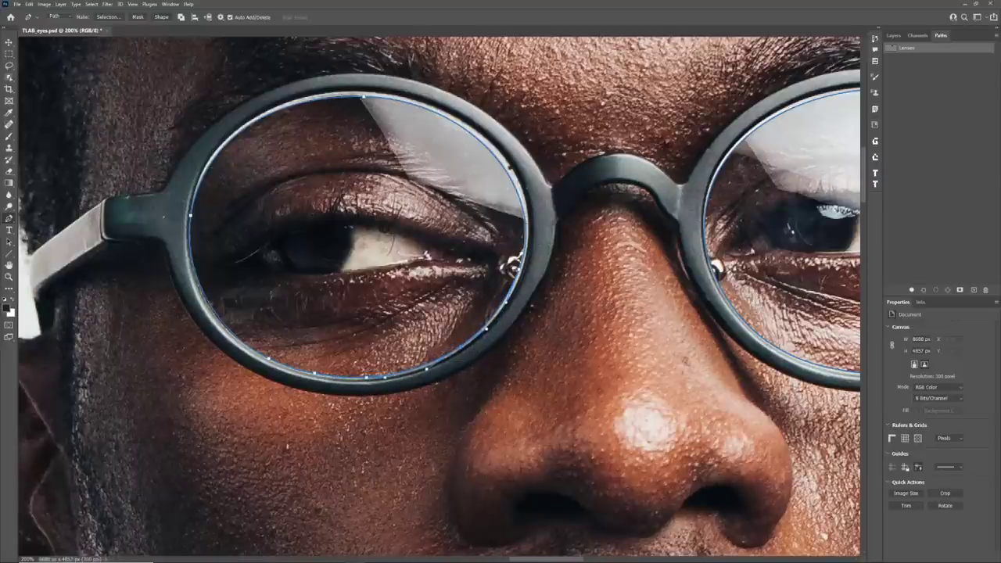
Refine the left-hand lens path along its nose side, top and outer lower edge to match the rim
click(529, 243)
drag(528, 254, 515, 270)
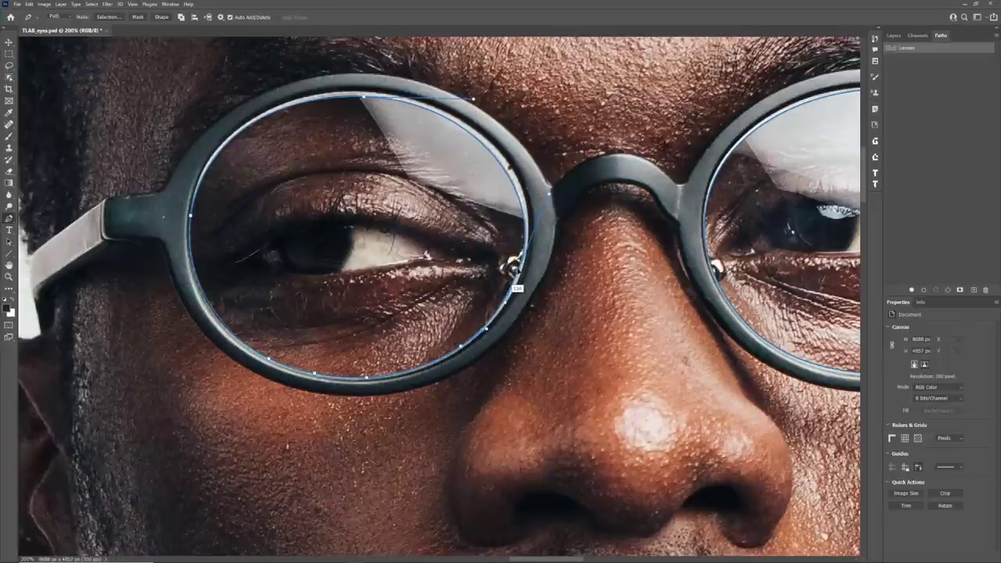
click(496, 160)
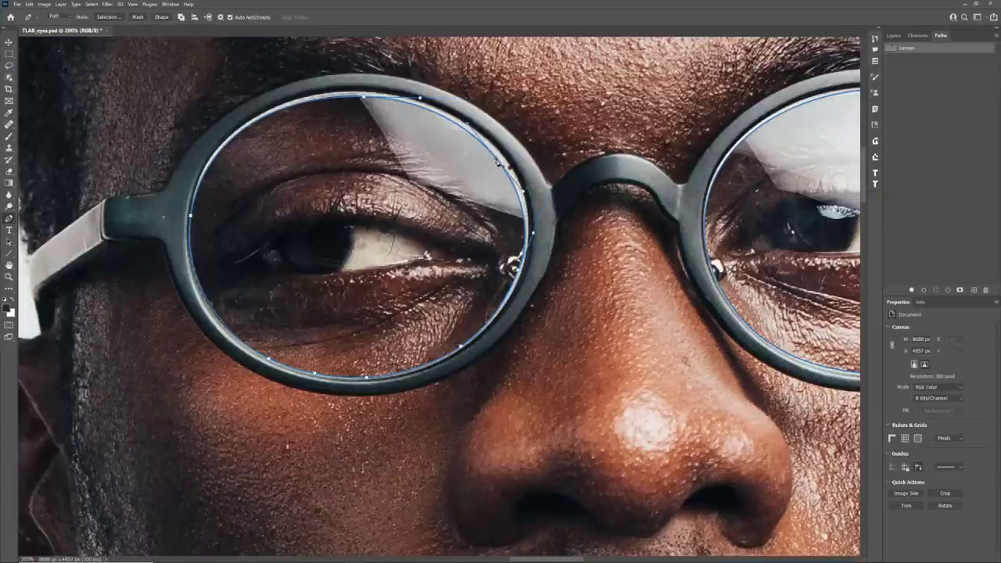
drag(497, 161, 496, 156)
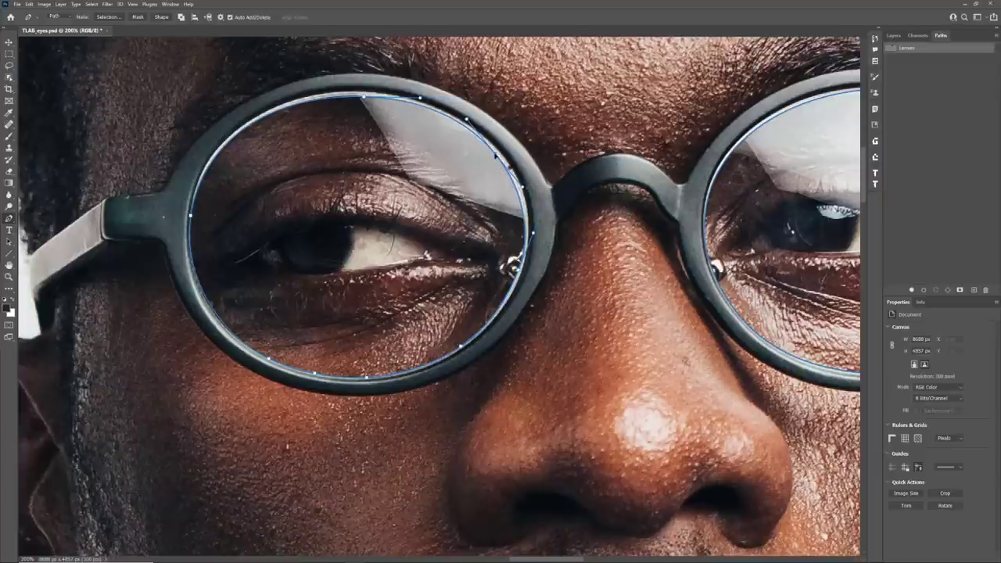
ctrl+click(362, 100)
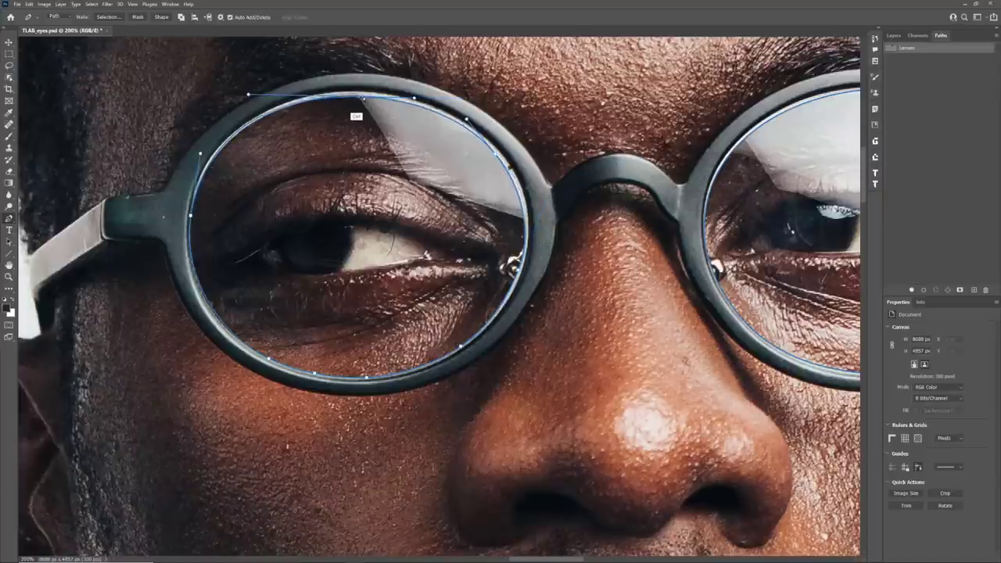
drag(363, 99, 363, 98)
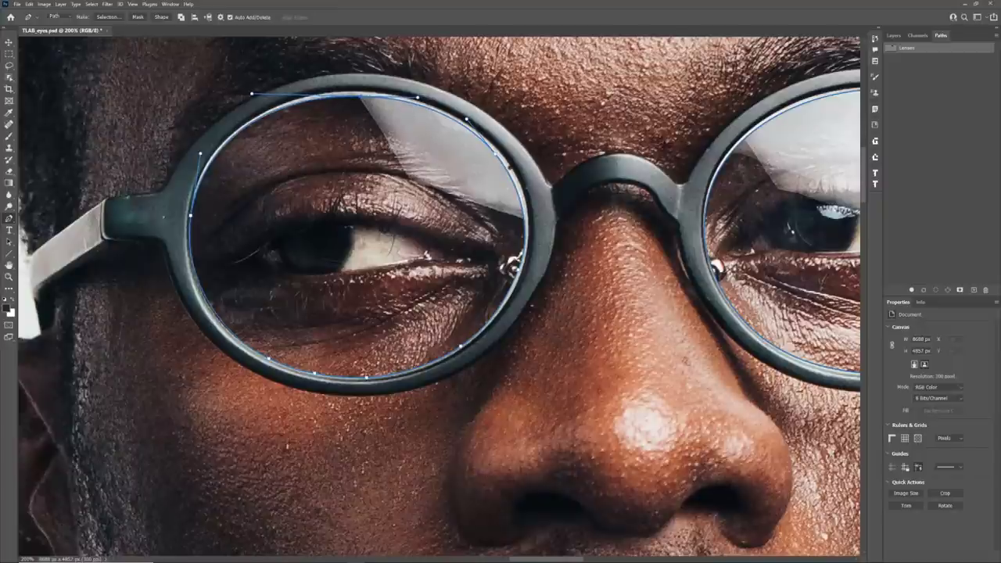
ctrl+click(219, 320)
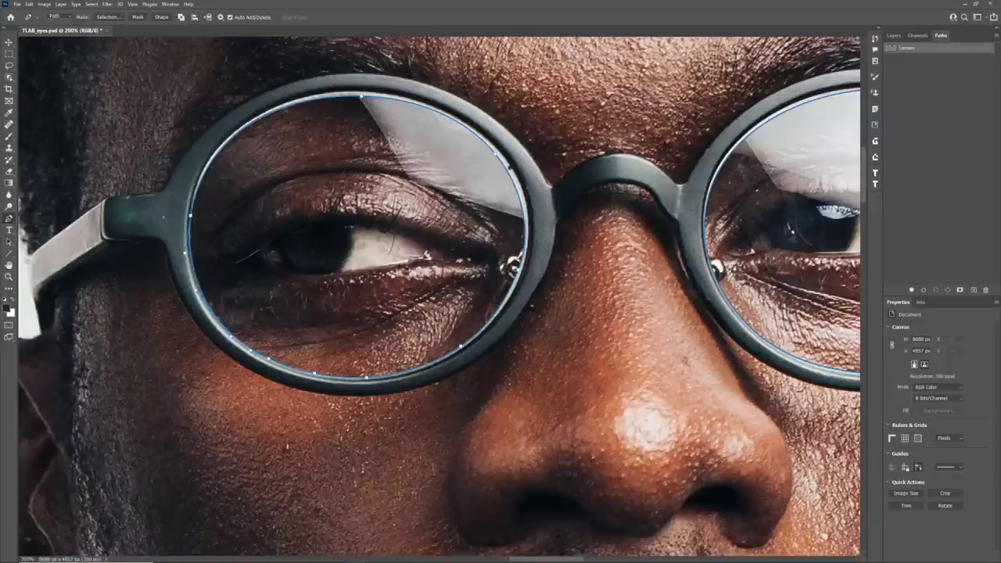
Lower the ToneLab Contour value until the facial features are only lightly blurred in the Tone preview, and apply the separation
key(ctrl+minus)
key(ctrl+minus)
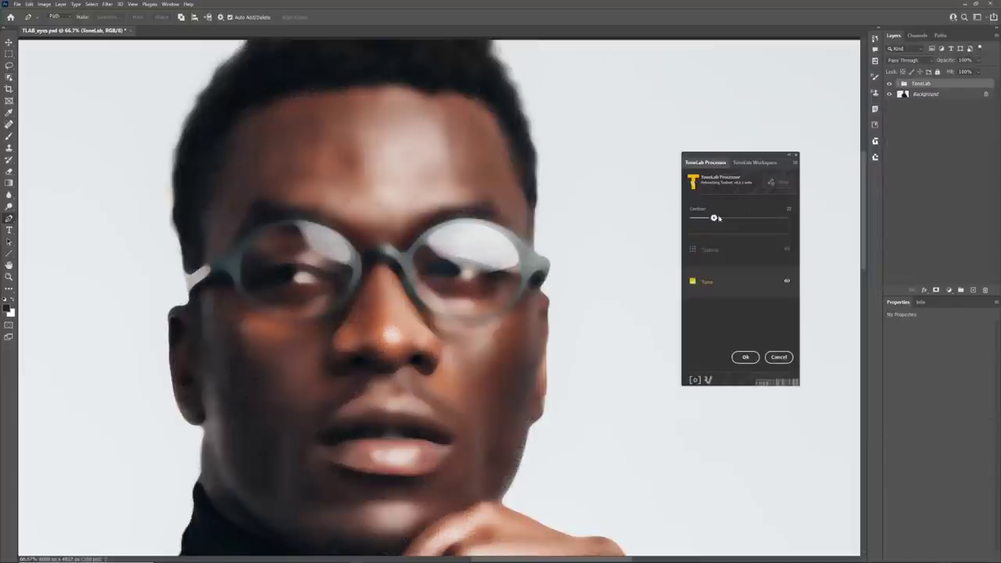
drag(713, 219, 704, 219)
drag(700, 220, 701, 219)
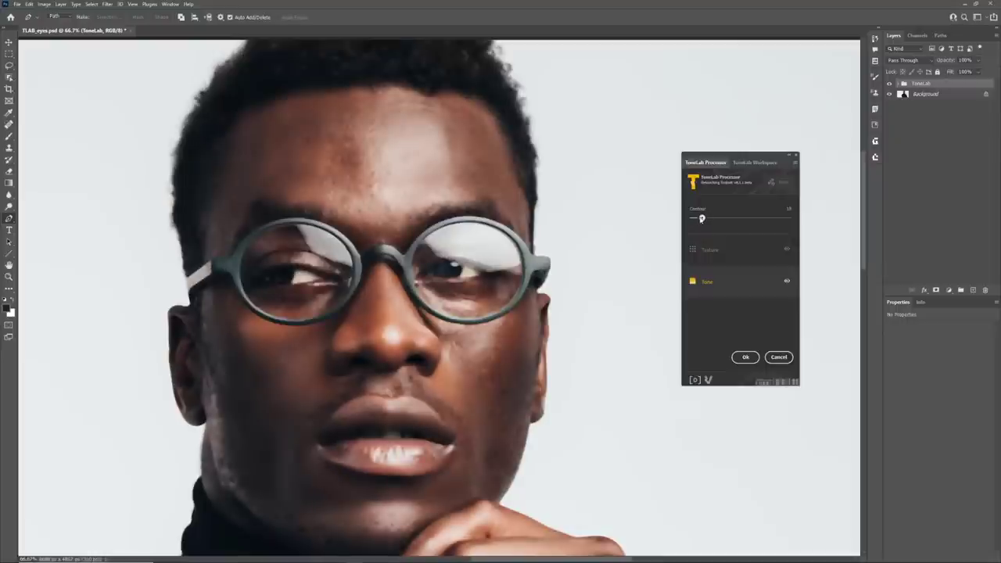
click(725, 287)
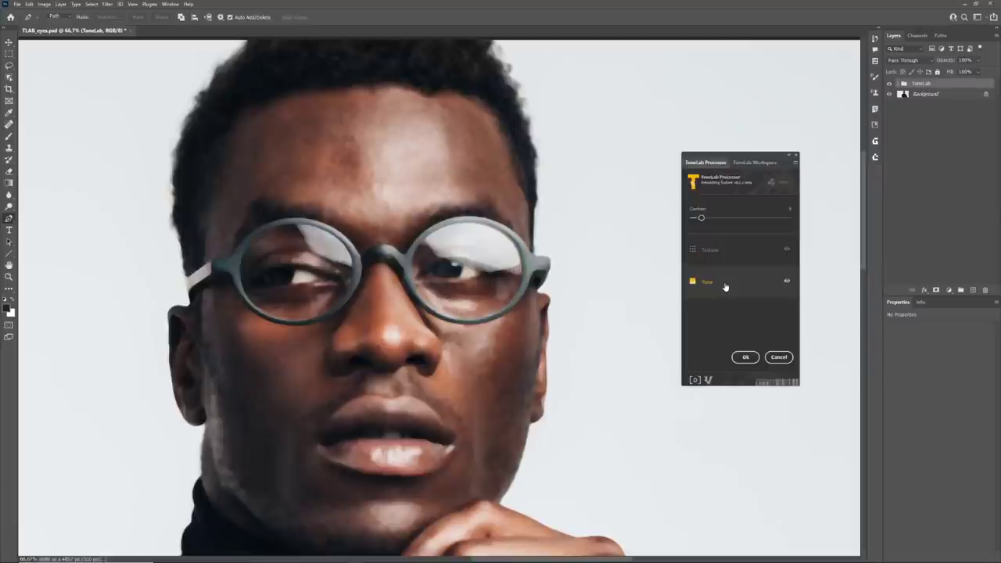
click(747, 357)
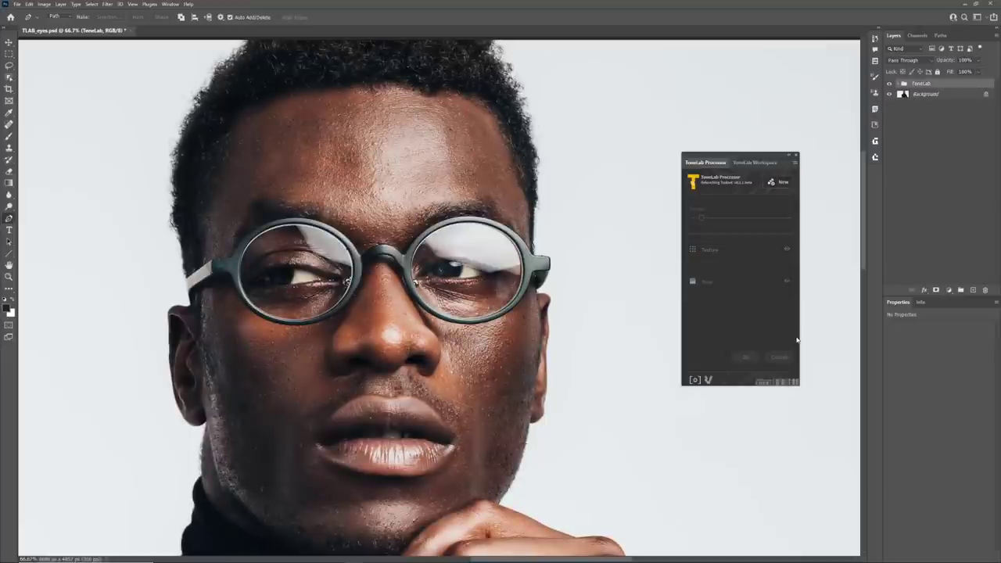
Switch to the ToneLab Workspace, load the Lenses path as a selection, and add it as a layer mask on the ToneLab group
click(740, 161)
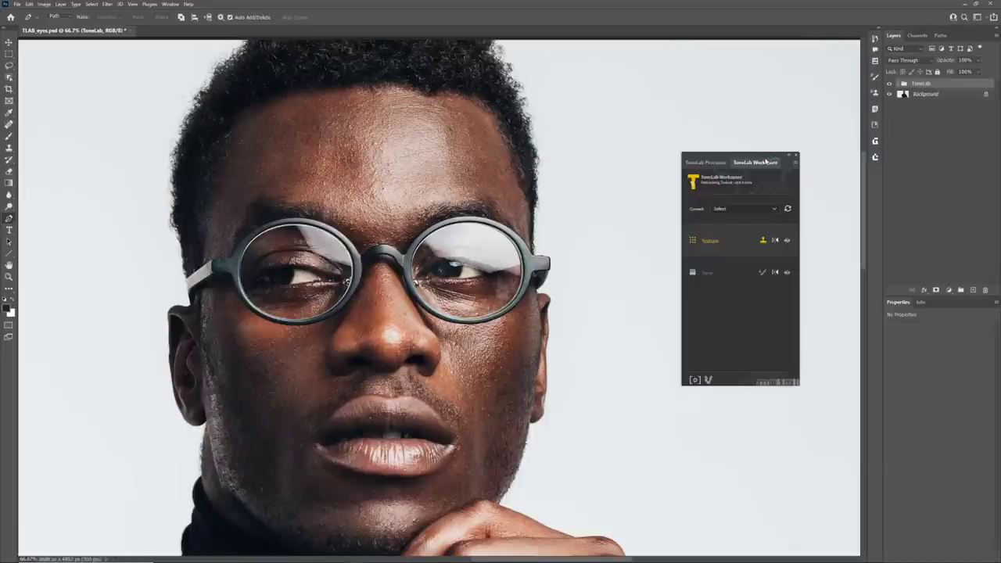
click(940, 36)
ctrl+click(891, 48)
click(893, 36)
click(936, 290)
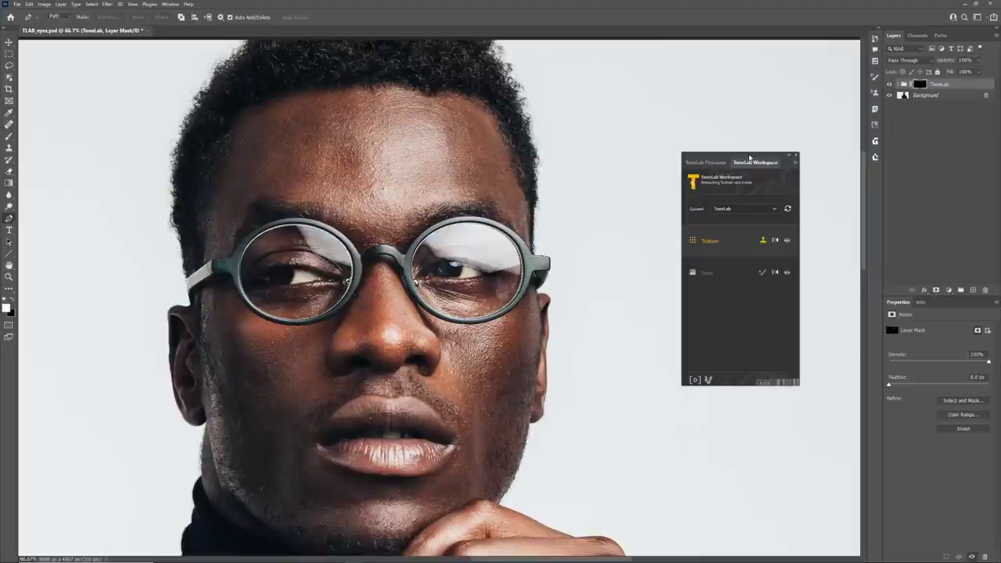
Hide the Texture layers in the ToneLab Workspace and activate the Tone workspace with its Mixer Brush
drag(749, 159, 785, 164)
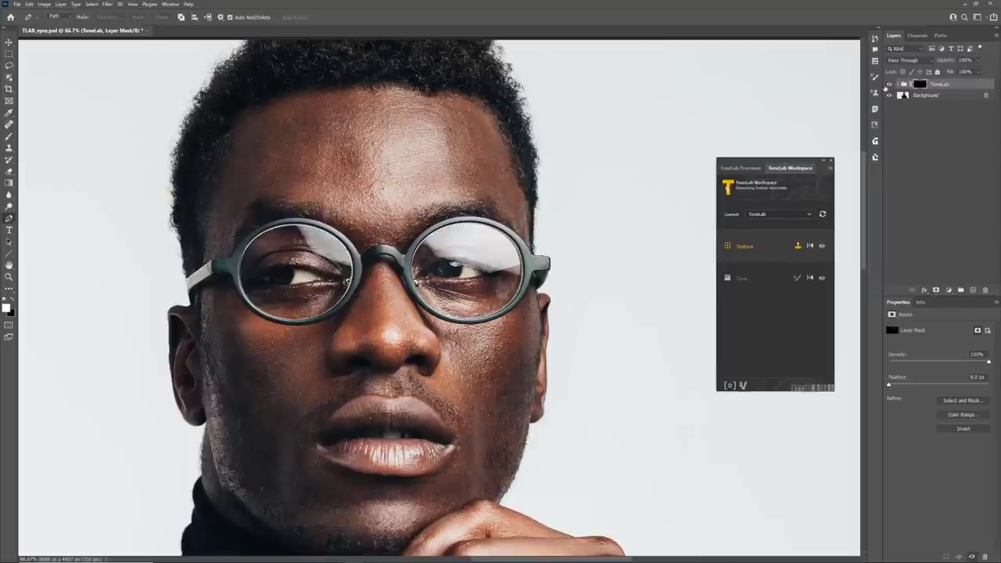
click(822, 247)
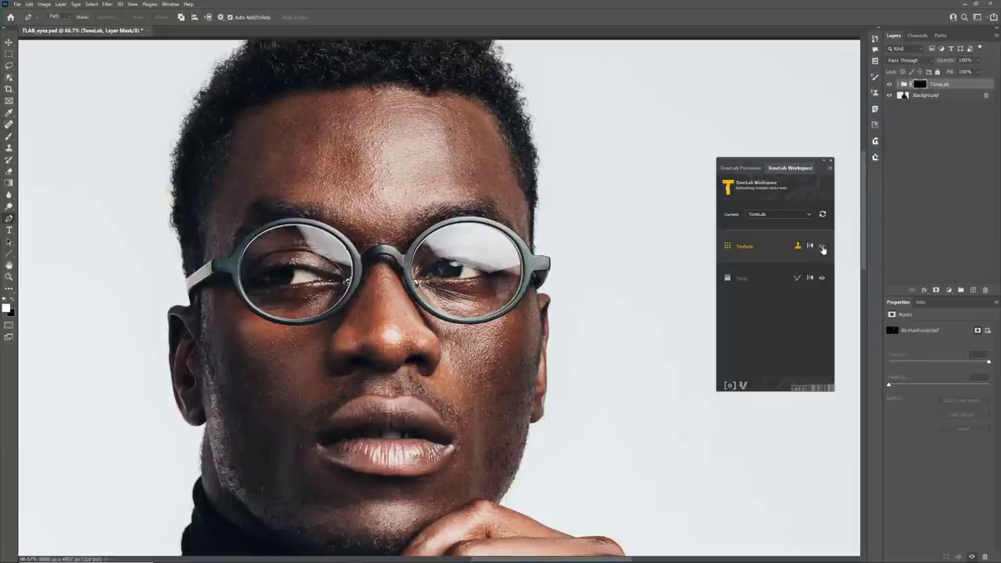
click(759, 279)
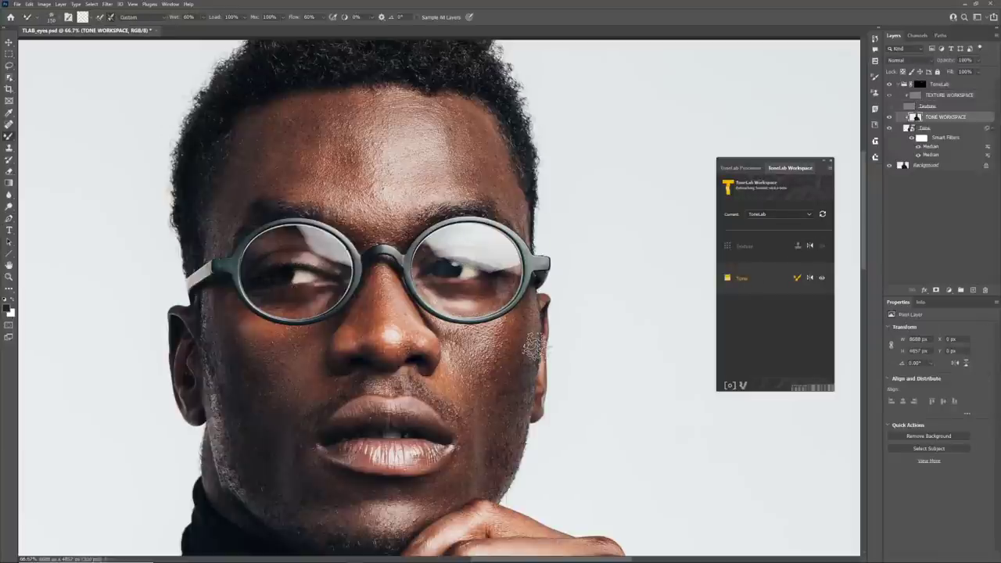
click(797, 278)
Choose the Soft Round Pressure Size preset for the Mixer Brush
right_click(597, 280)
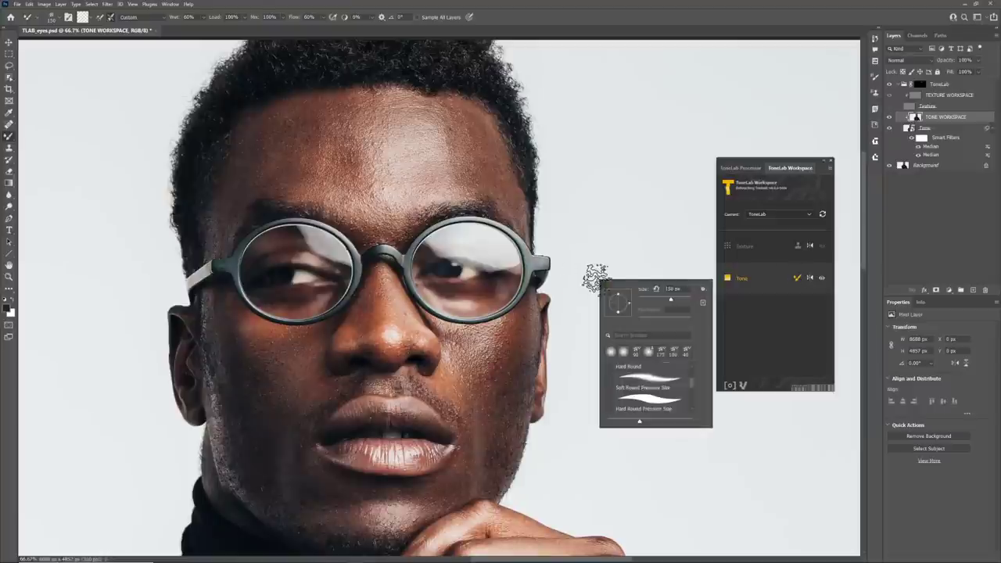
click(658, 380)
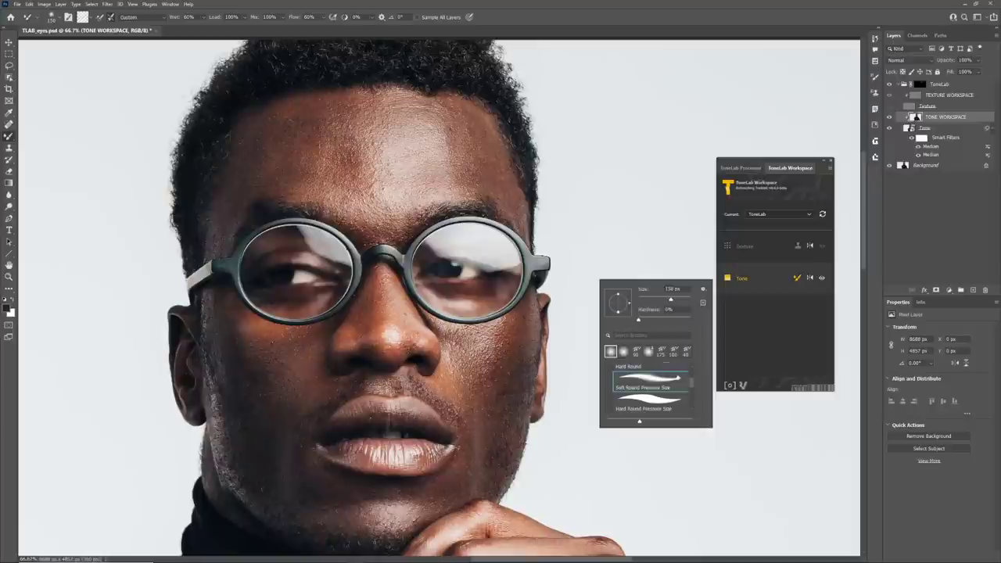
click(765, 287)
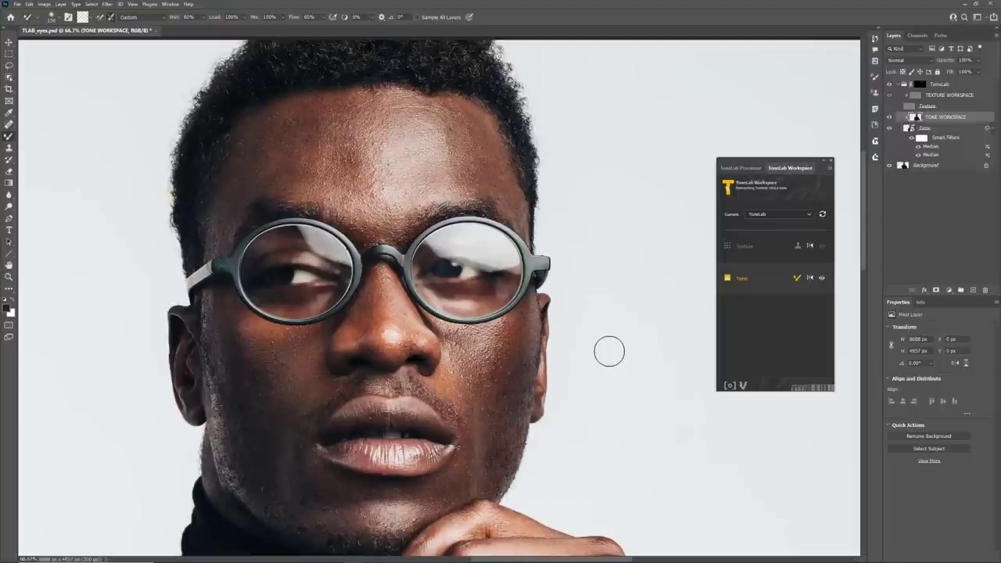
Blend surrounding skin tones over the bright reflection along the upper part of the left-hand lens with the Mixer Brush
key(ctrl+1)
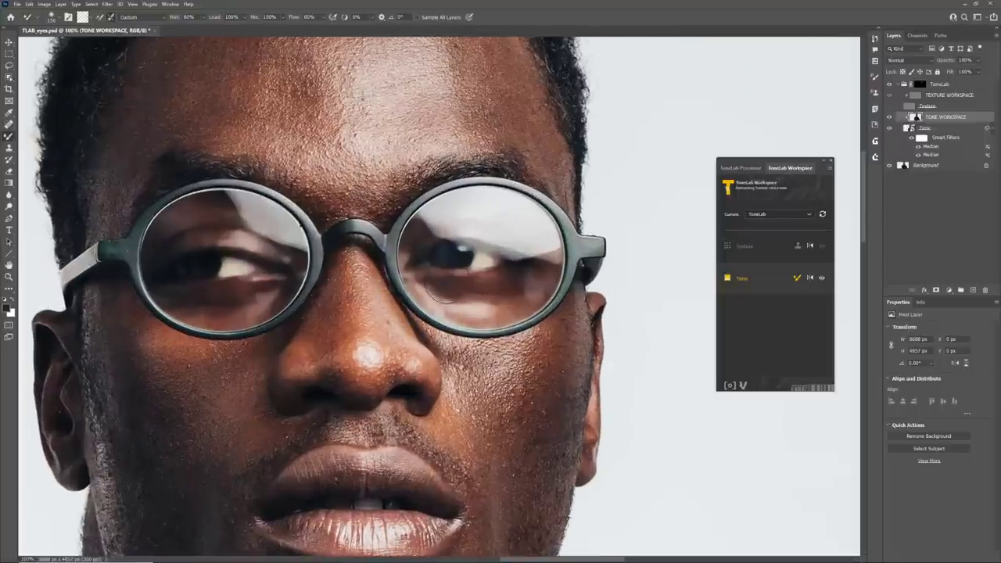
key(r)
mouse_move(298, 144)
mouse_down()
mouse_move(208, 214)
mouse_move(188, 248)
mouse_up()
key(b)
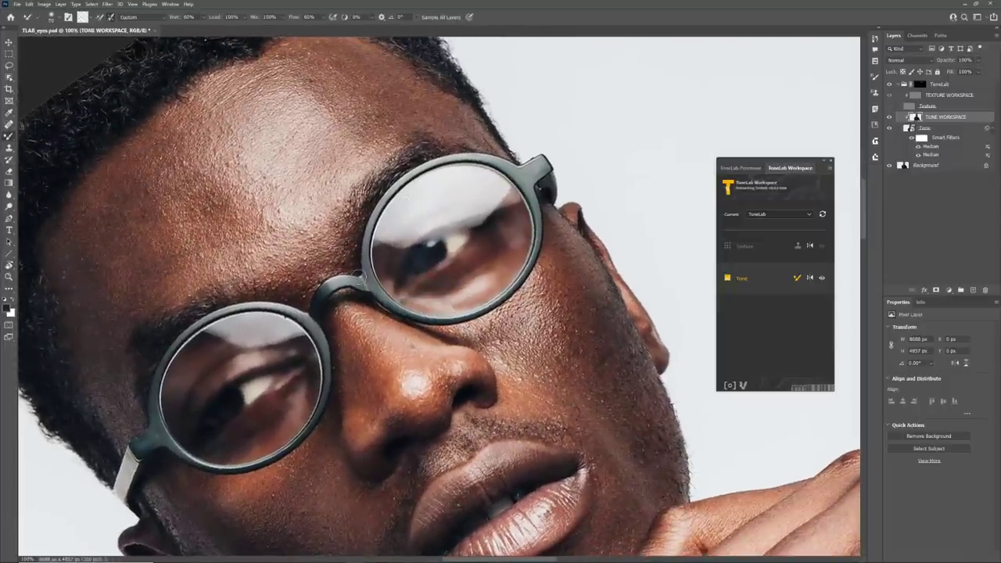
drag(242, 320, 415, 199)
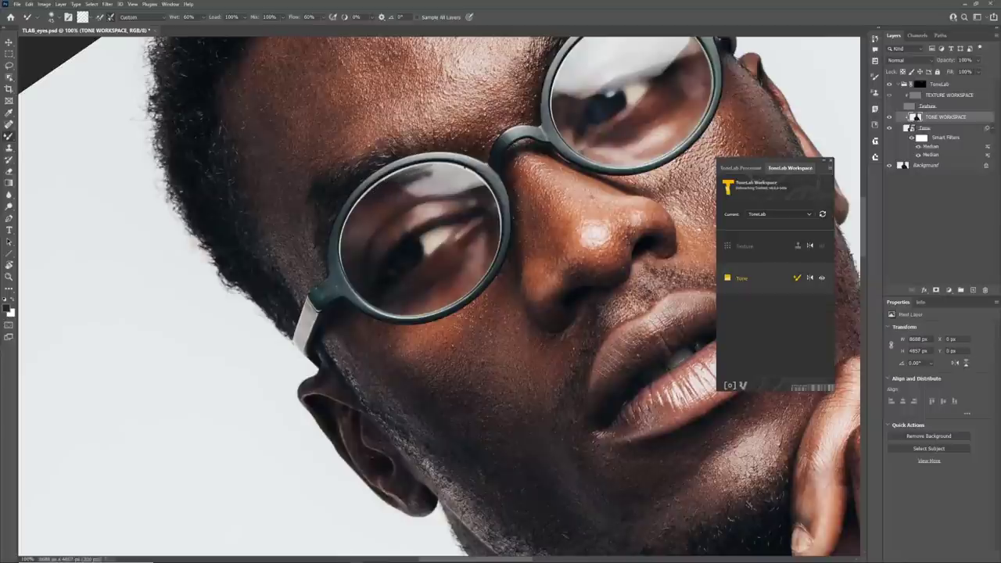
mouse_move(377, 196)
mouse_down()
mouse_move(416, 178)
mouse_move(374, 201)
mouse_move(423, 179)
mouse_move(379, 200)
mouse_move(482, 189)
mouse_move(490, 198)
mouse_move(396, 185)
mouse_move(484, 186)
mouse_move(391, 188)
mouse_move(468, 194)
mouse_move(380, 182)
mouse_move(475, 188)
mouse_up()
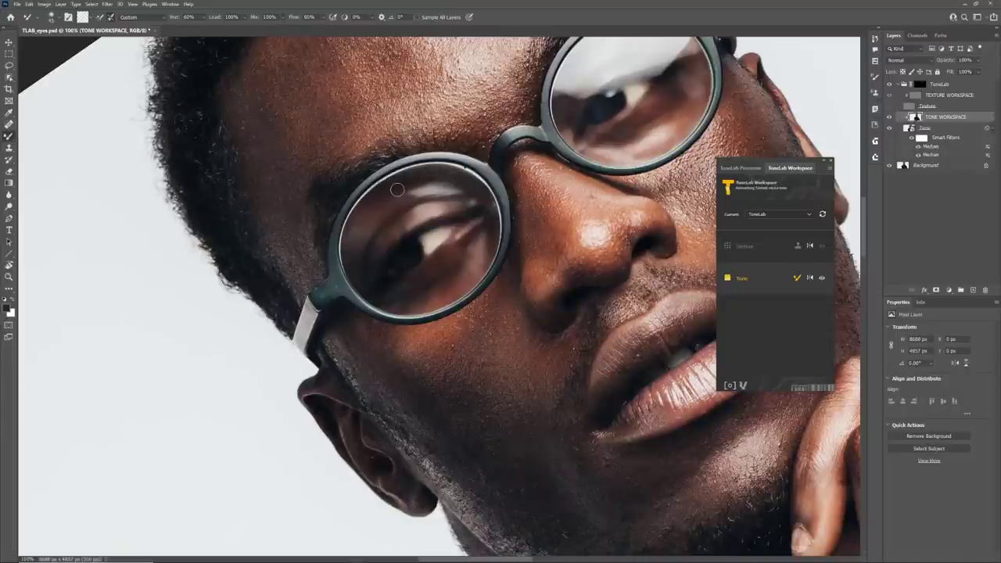
mouse_move(454, 183)
mouse_down()
mouse_move(413, 186)
mouse_move(392, 205)
mouse_move(457, 188)
mouse_move(386, 207)
mouse_move(475, 188)
mouse_move(396, 204)
mouse_move(486, 194)
mouse_move(470, 186)
mouse_move(461, 191)
mouse_move(477, 192)
mouse_move(399, 203)
mouse_move(473, 190)
mouse_move(460, 184)
mouse_move(385, 196)
mouse_move(459, 181)
mouse_move(398, 199)
mouse_move(464, 189)
mouse_move(460, 180)
mouse_move(421, 181)
mouse_move(397, 186)
mouse_move(469, 183)
mouse_move(433, 172)
mouse_move(377, 197)
mouse_move(382, 188)
mouse_move(443, 184)
mouse_move(414, 172)
mouse_move(505, 189)
mouse_move(465, 180)
mouse_up()
mouse_move(402, 187)
mouse_down()
mouse_move(456, 189)
mouse_move(418, 203)
mouse_move(441, 199)
mouse_up()
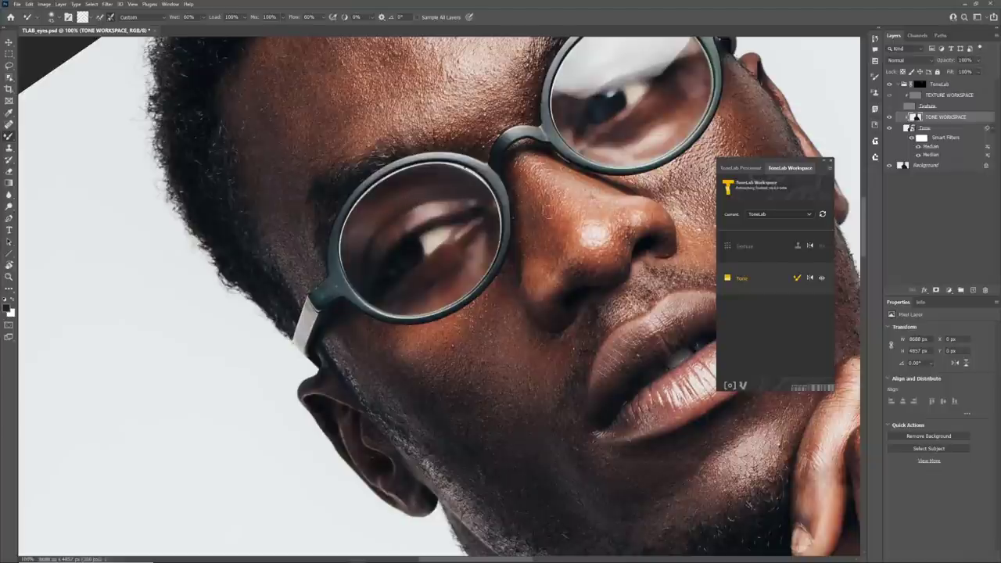
Select the textured ToneLab tone mixer brush next to ToneLab Skin Texture in ToneLab Brush Set 2021 v2
key(r)
key(Escape)
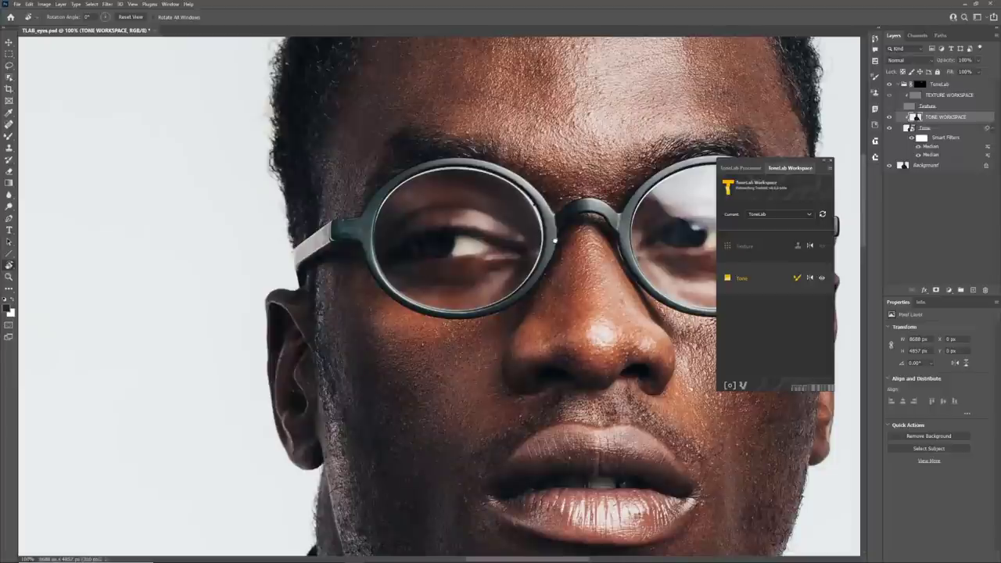
drag(555, 240, 404, 200)
drag(530, 224, 482, 211)
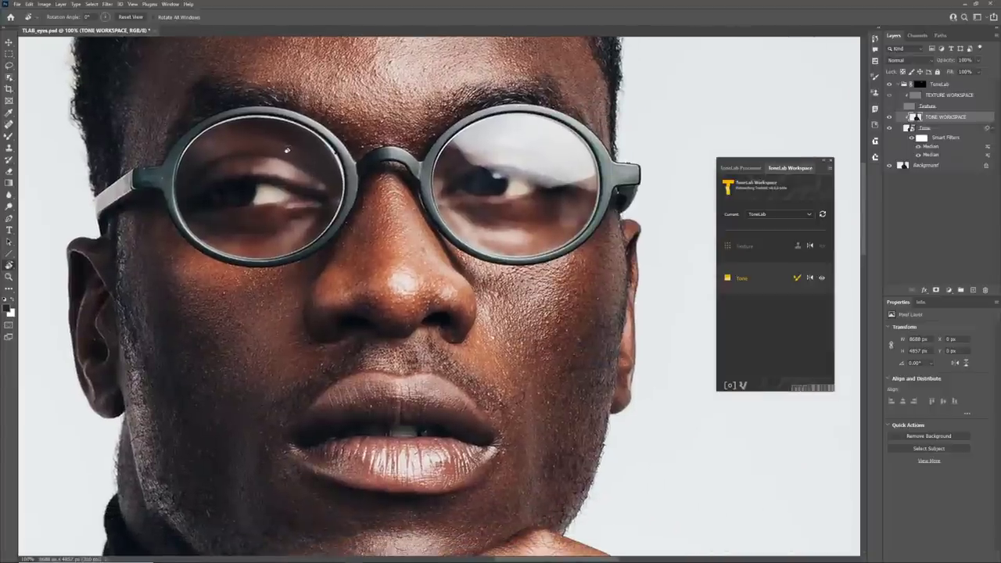
key(b)
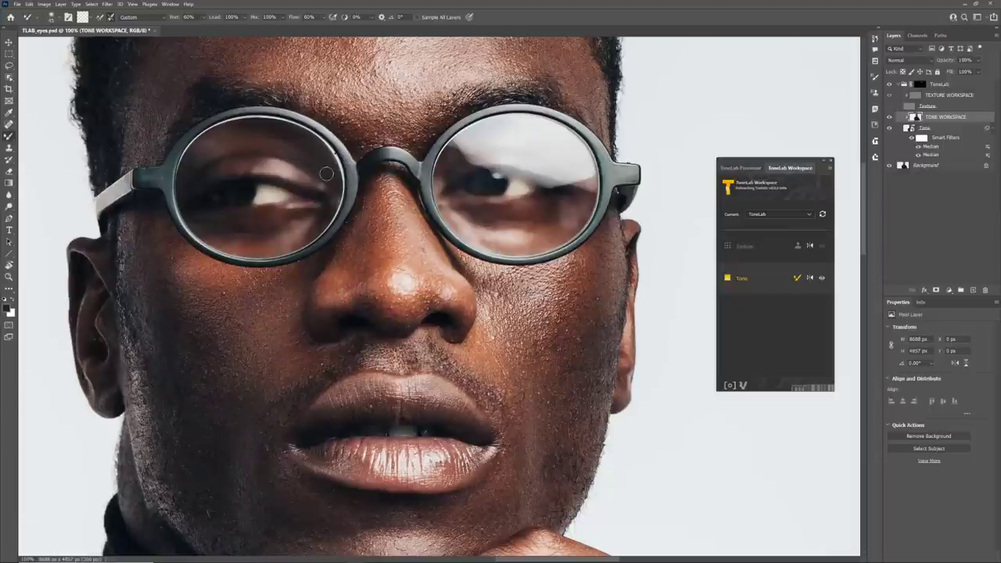
right_click(335, 202)
scroll(429, 306, up, 2)
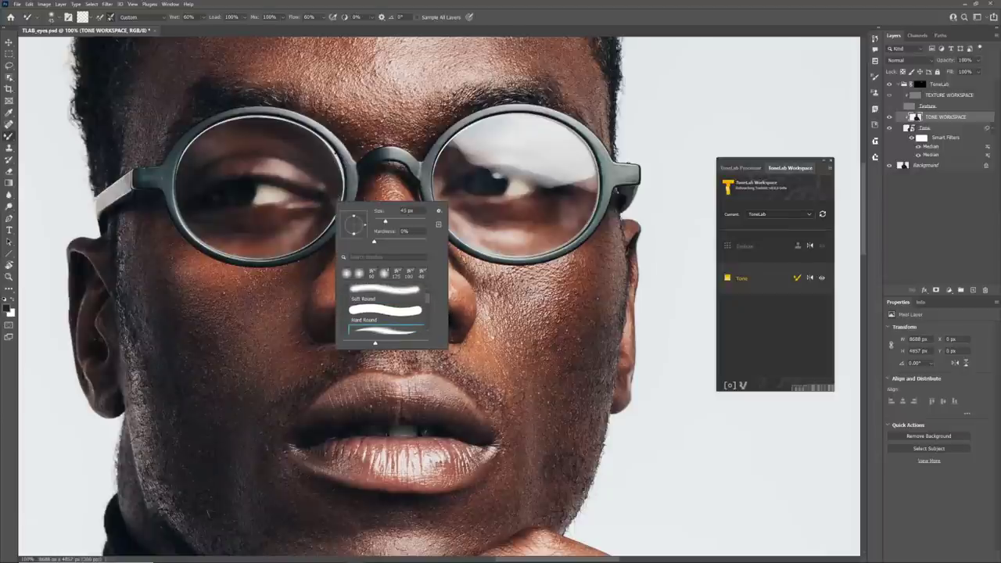
mouse_move(445, 346)
mouse_down()
mouse_move(587, 383)
mouse_move(593, 430)
mouse_up()
click(345, 385)
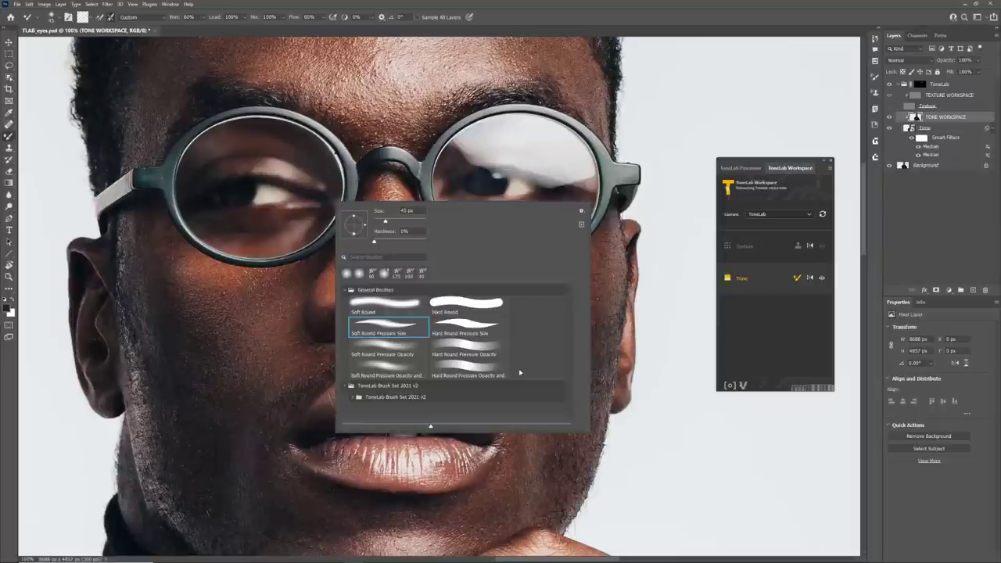
click(358, 398)
drag(569, 340, 572, 368)
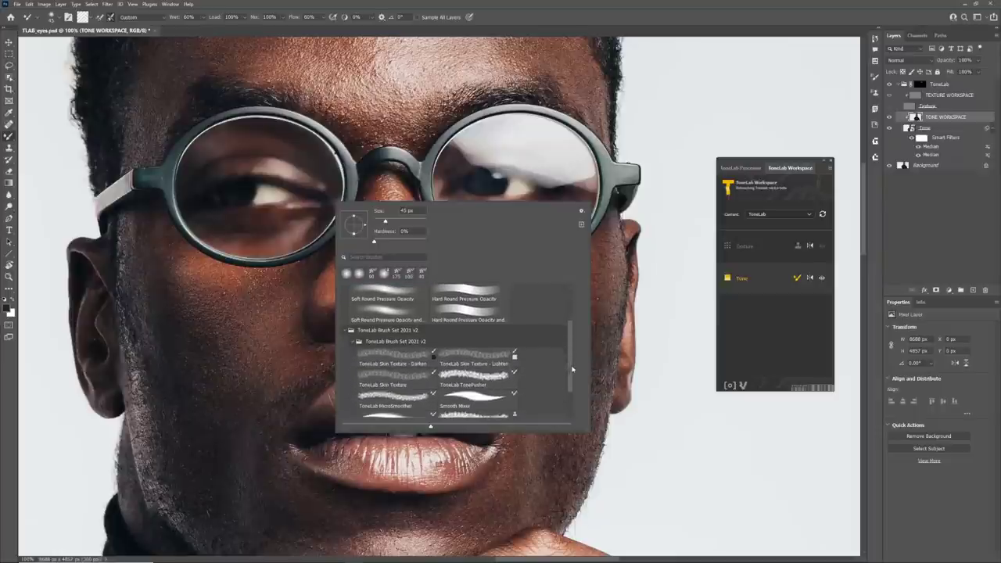
click(475, 379)
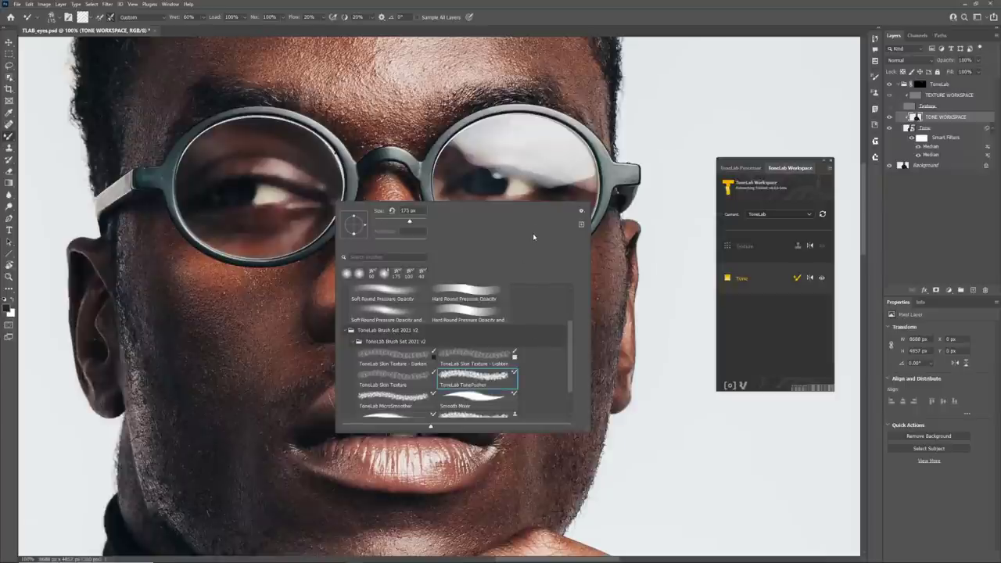
right_click(393, 144)
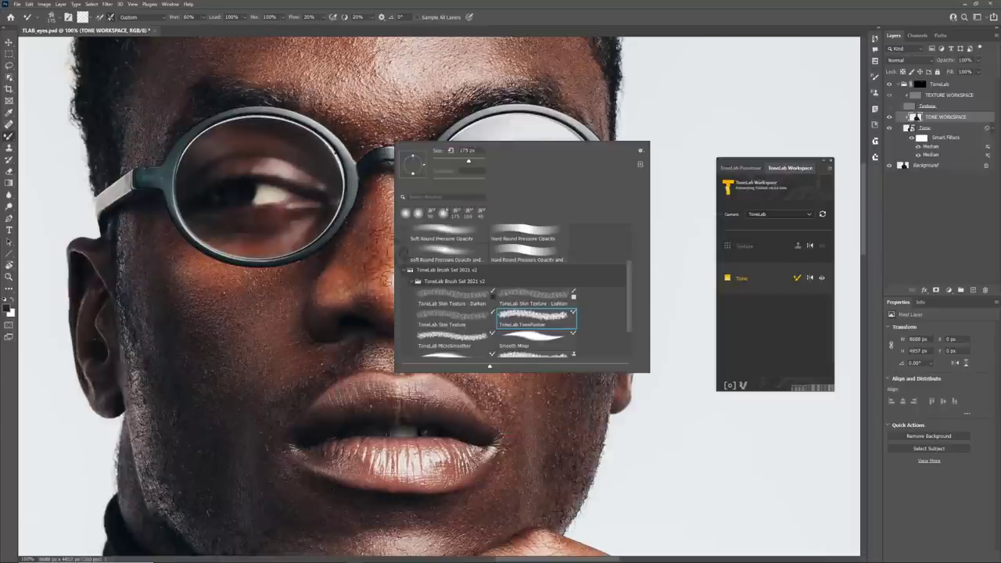
click(346, 266)
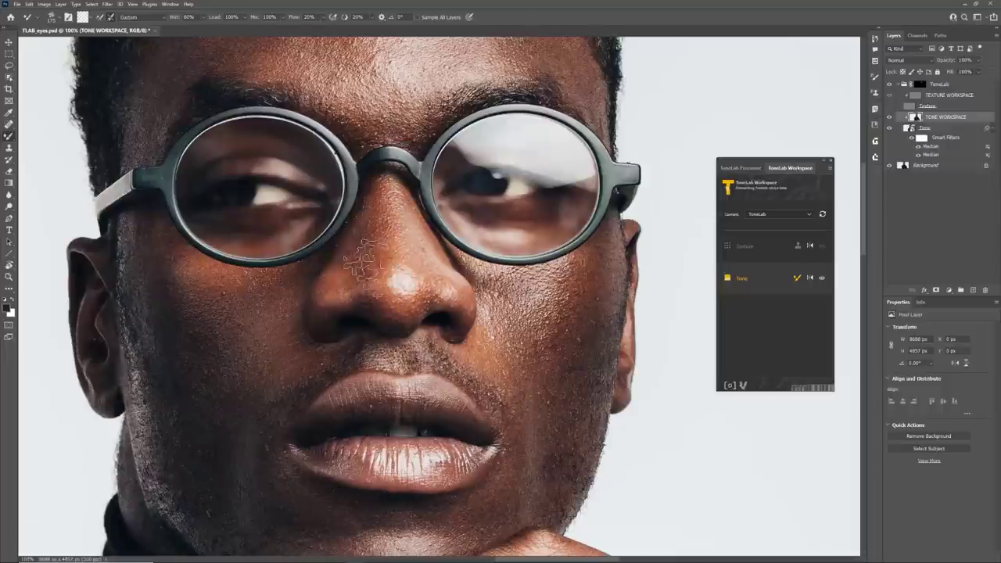
Reduce the mixer brush size, set its flow to 52%, and smooth the tones in the left-hand lens
key([)
key([)
key([)
key([)
drag(293, 18, 294, 19)
drag(295, 179, 378, 184)
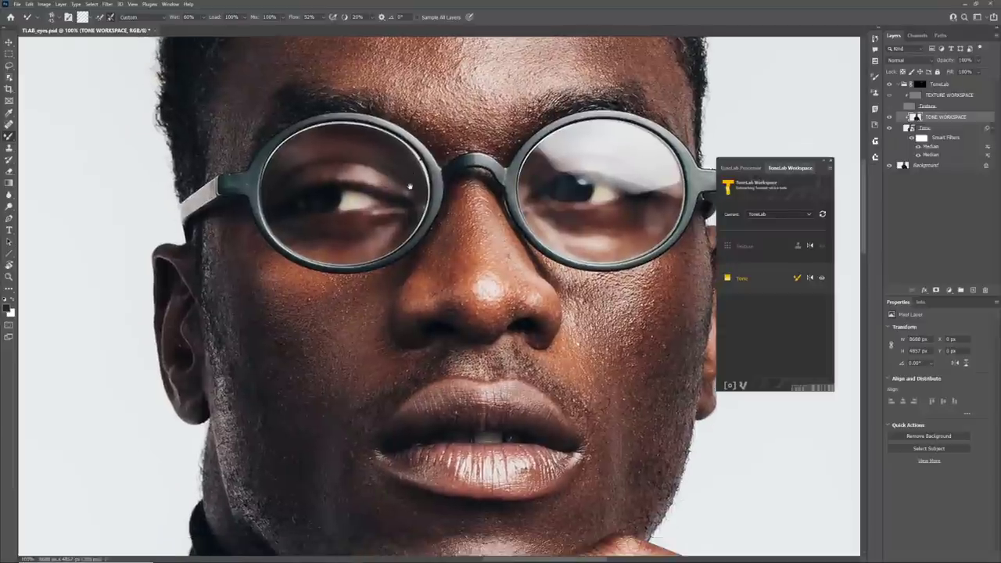
drag(543, 172, 507, 179)
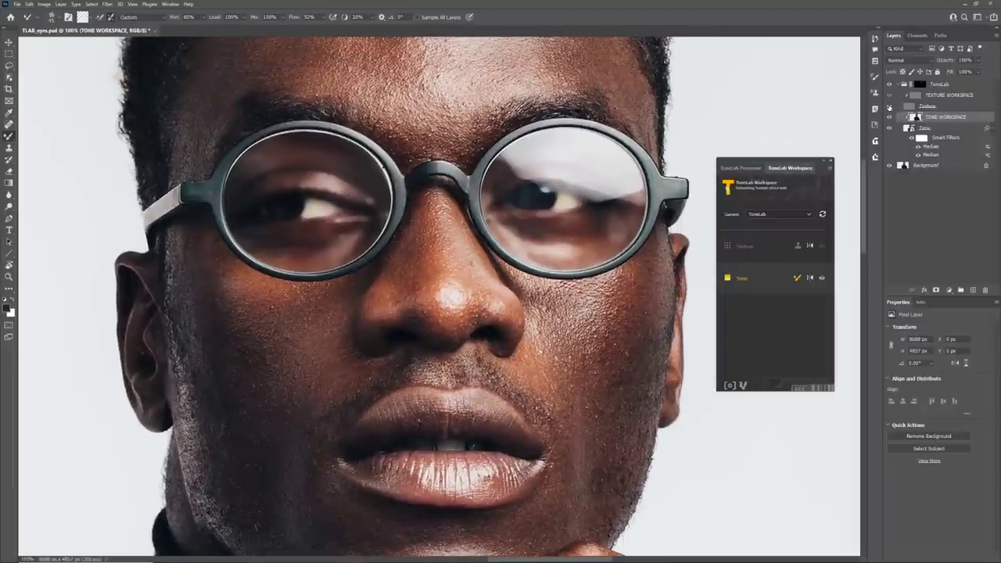
Make the Texture layer and its clipped workspace visible, and activate the Texture workspace with the Clone Stamp
click(889, 106)
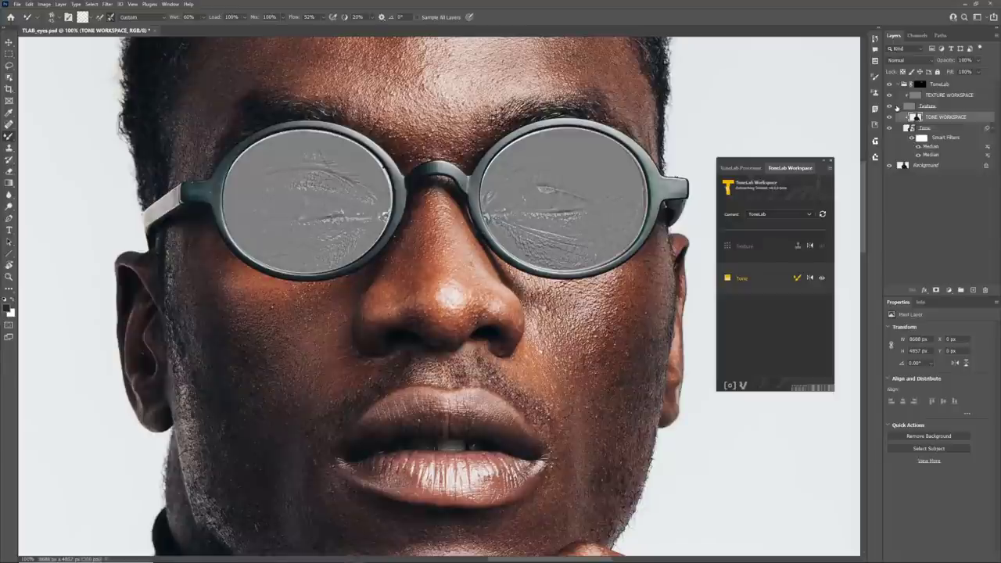
click(889, 105)
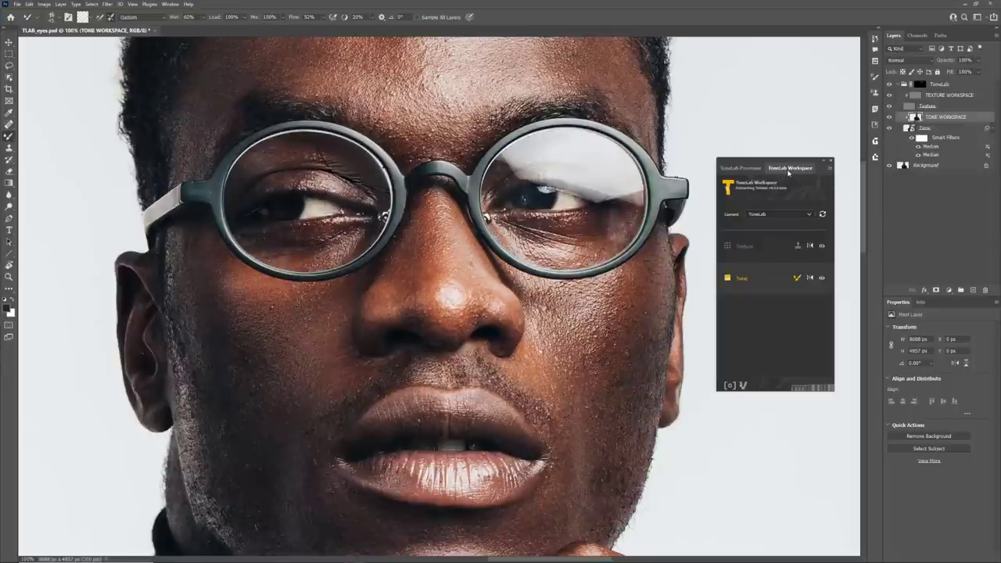
click(743, 246)
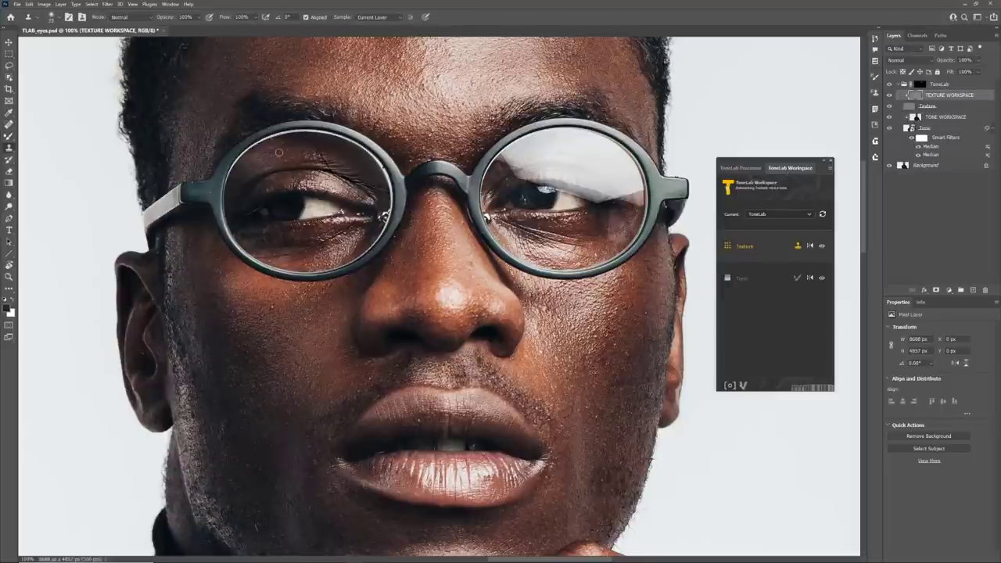
Clone clean skin texture over the leftover reflection edges around the upper eyelid in the left-hand lens
alt+click(283, 154)
mouse_move(318, 152)
mouse_down()
mouse_move(327, 166)
mouse_move(301, 139)
mouse_move(319, 141)
mouse_move(327, 162)
mouse_move(355, 147)
mouse_move(318, 158)
mouse_up()
alt+click(282, 156)
alt+click(290, 156)
alt+click(292, 169)
alt+click(287, 160)
alt+click(365, 187)
alt+click(308, 188)
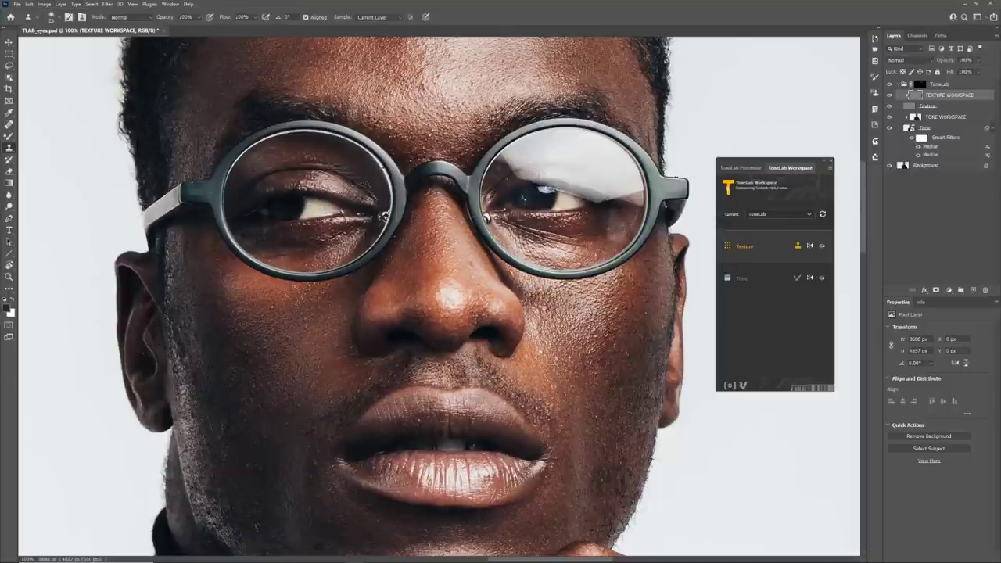
Compare the left-hand lens before and after retouching by hiding and showing the ToneLab group
key(ctrl+minus)
key(ctrl+minus)
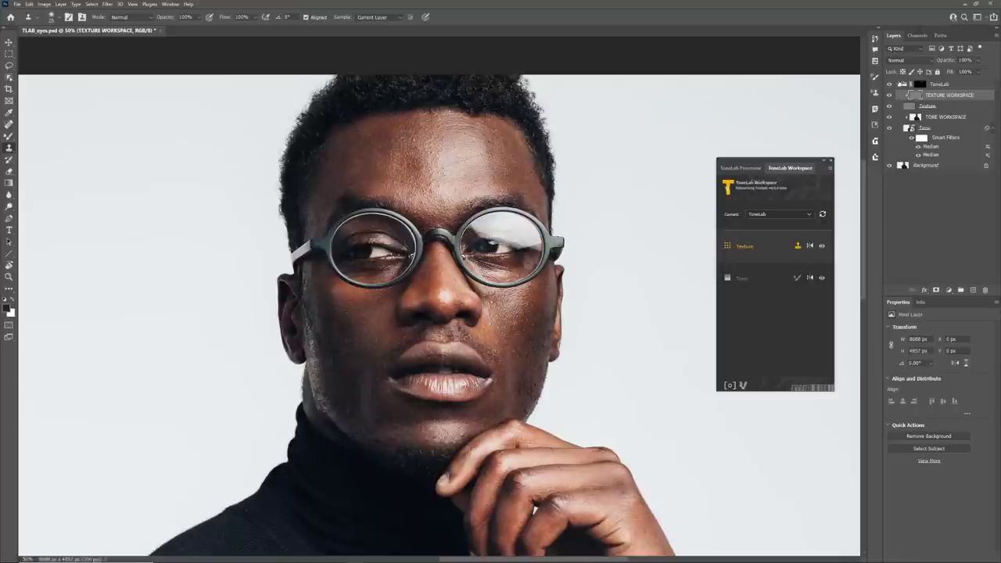
click(888, 85)
click(888, 85)
Add a new layer clipped above the Texture workspace and set its blend mode to Color
key(ctrl+plus)
key(ctrl+plus)
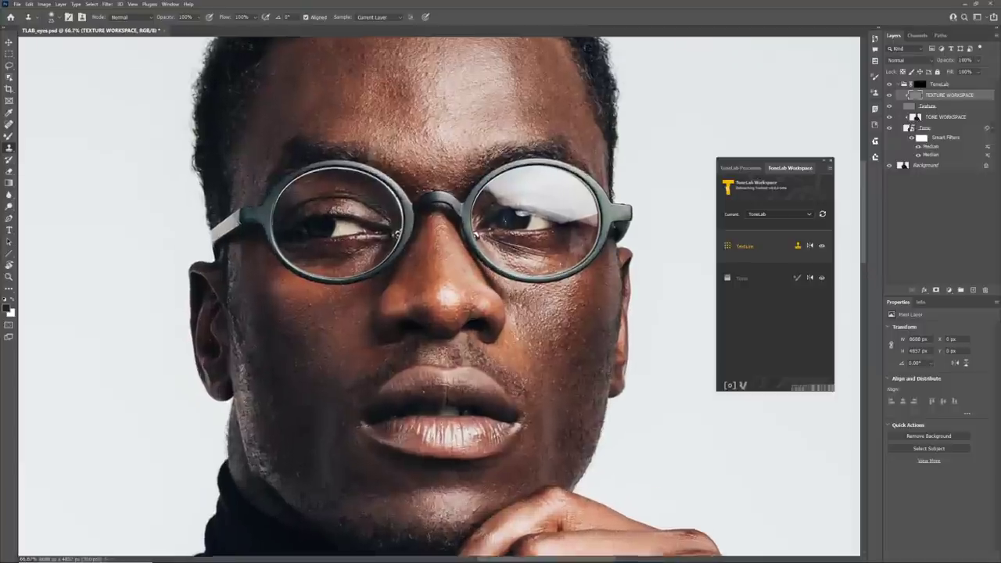
drag(563, 234, 420, 247)
drag(509, 227, 582, 240)
scroll(438, 297, left, 2)
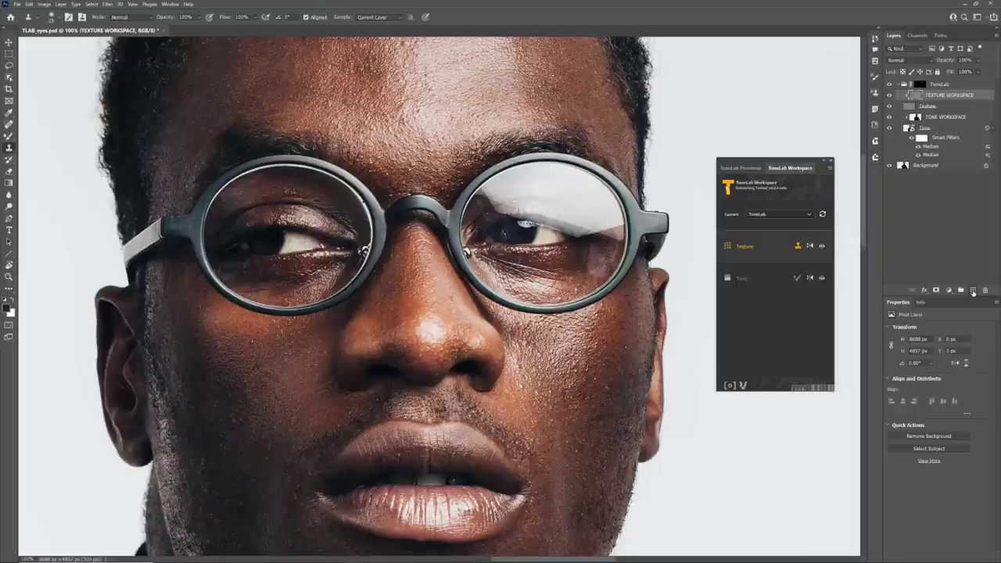
click(973, 291)
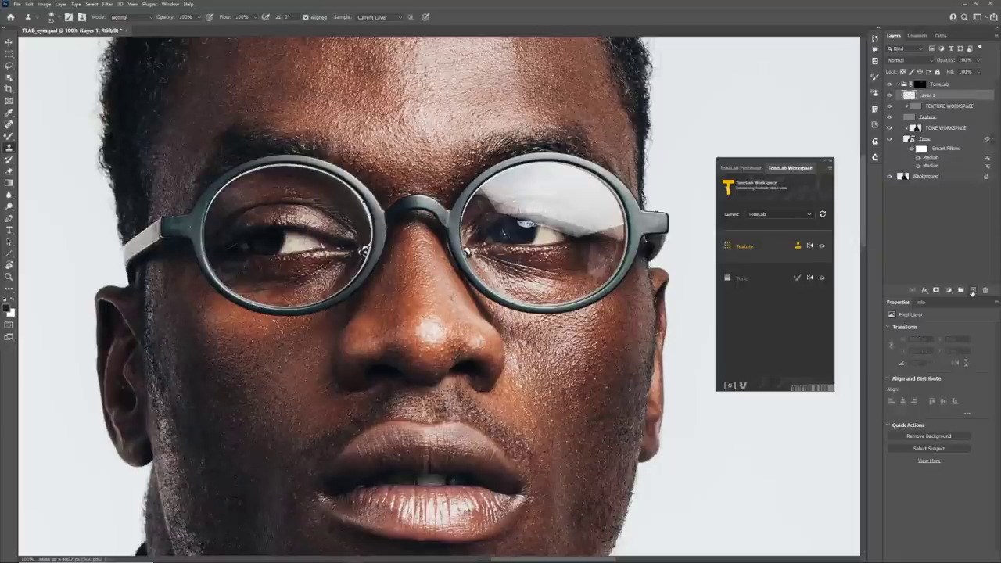
click(918, 61)
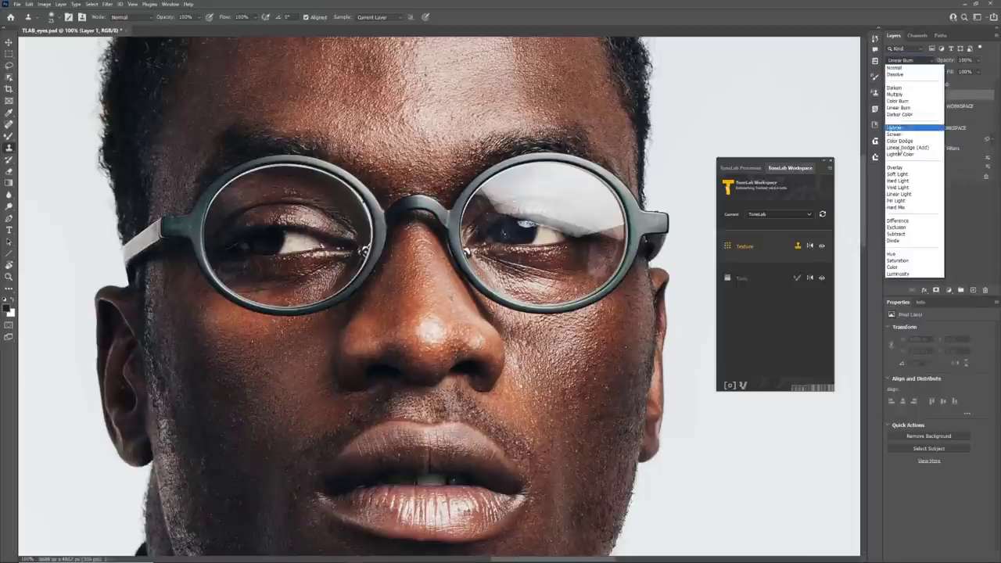
click(892, 268)
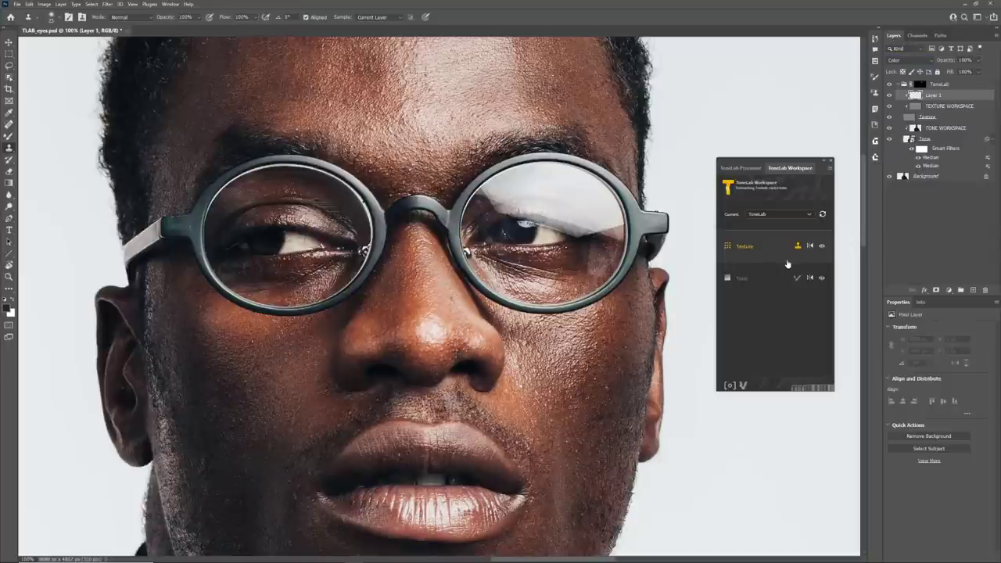
Switch from the Mixer Brush to the regular Brush and set its opacity to 40%
key(b)
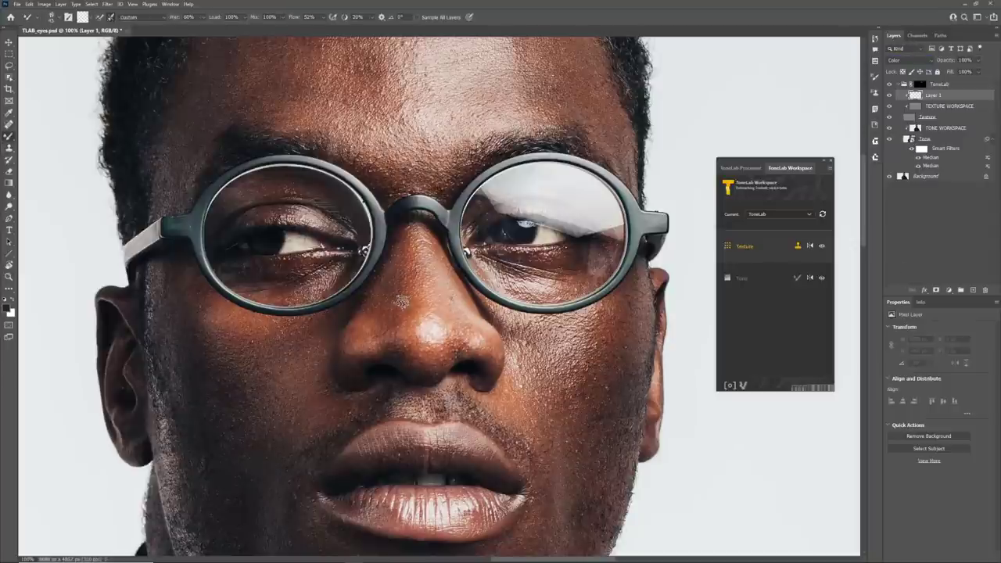
key(shift+b)
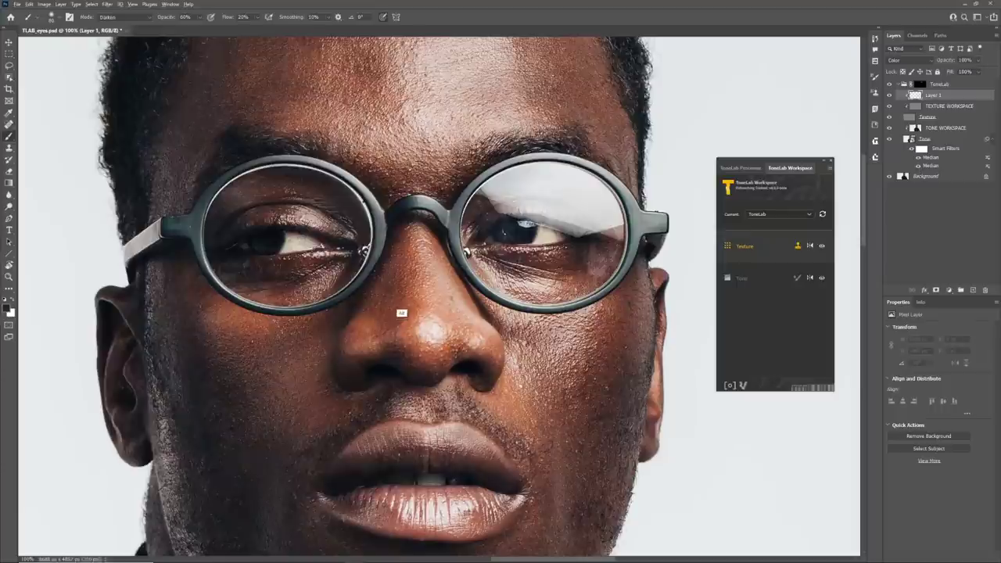
key(4)
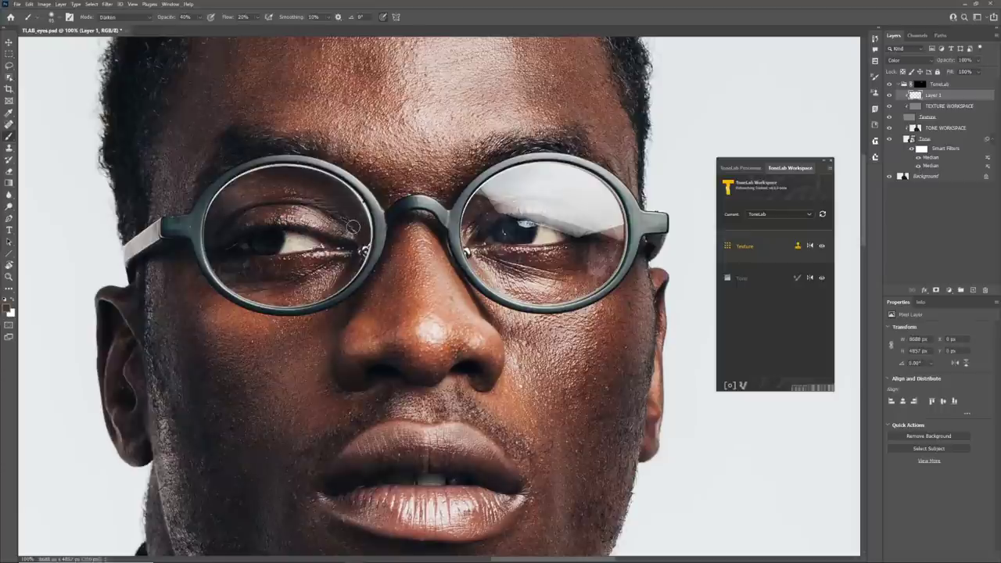
Paint sampled skin color with a smaller brush over the discolored area above the eye in the left-hand lens on the Color layer
key(bracketleft)
key(bracketleft)
drag(316, 198, 319, 200)
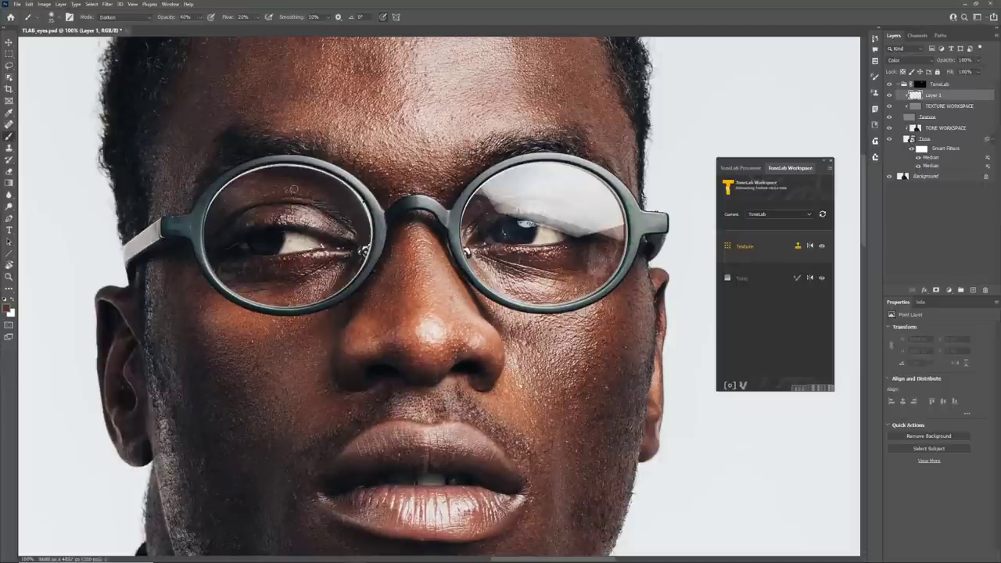
alt+click(309, 192)
mouse_move(331, 204)
mouse_down()
mouse_move(352, 211)
mouse_move(329, 199)
mouse_up()
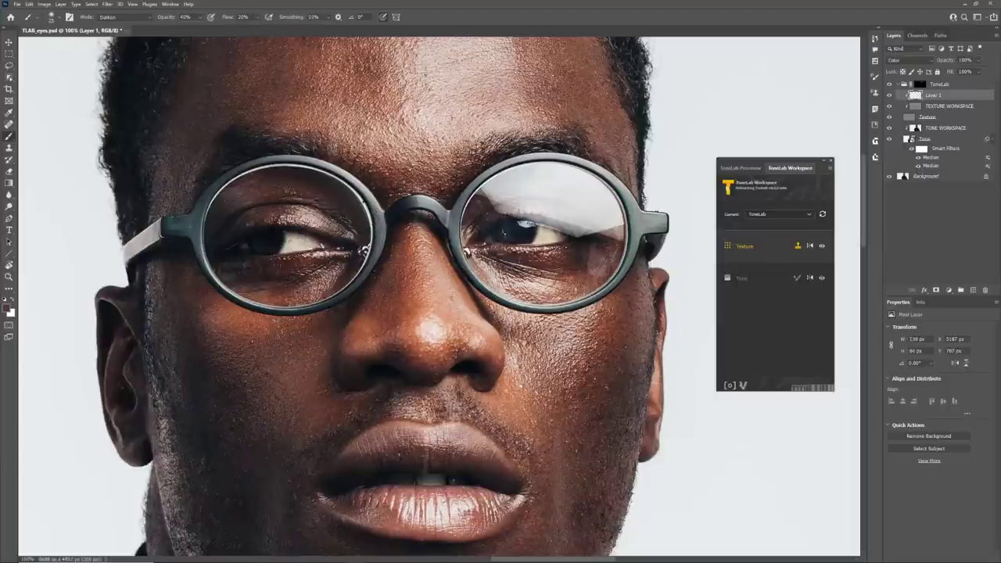
Activate the Tone workspace and switch the Mixer Brush to the Soft Round Pressure Size preset for the right-hand lens
key(ctrl+minus)
key(ctrl+minus)
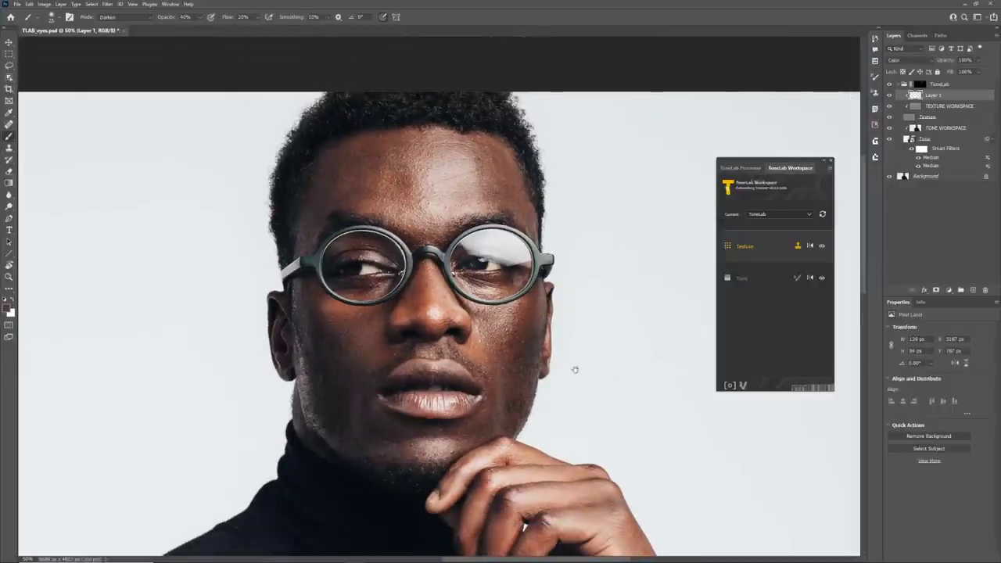
drag(584, 373, 481, 348)
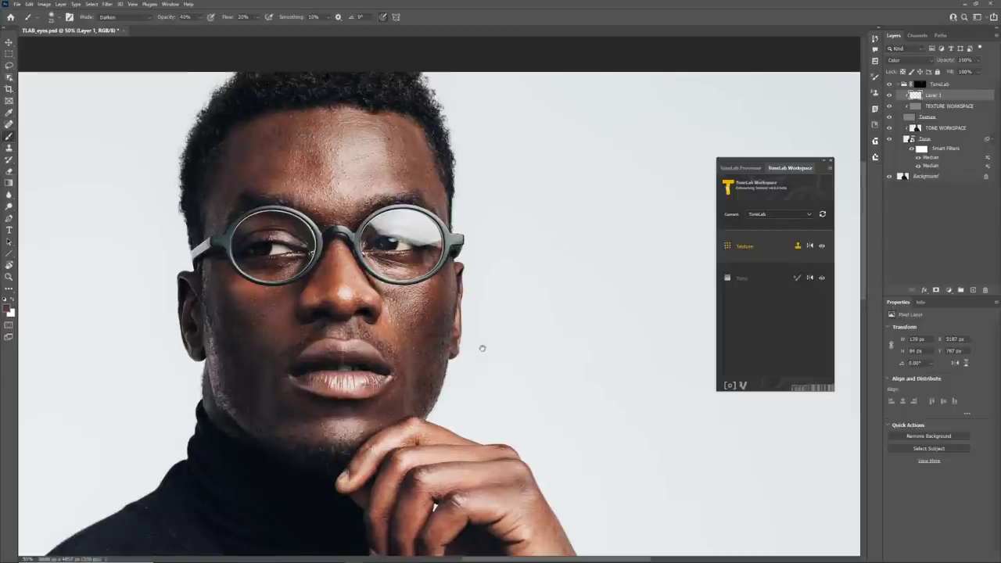
click(796, 277)
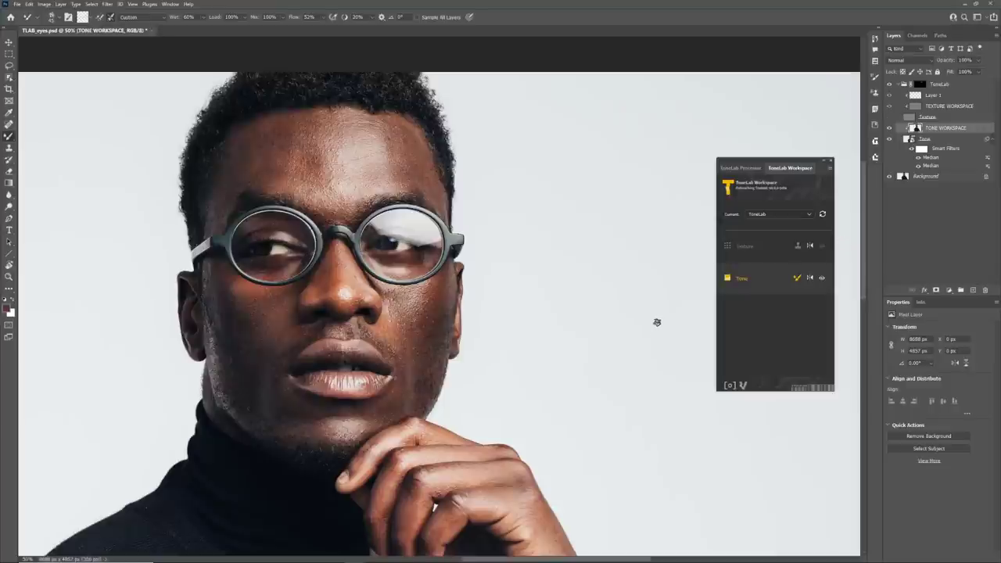
key(ctrl+plus)
key(ctrl+plus)
key(ctrl+plus)
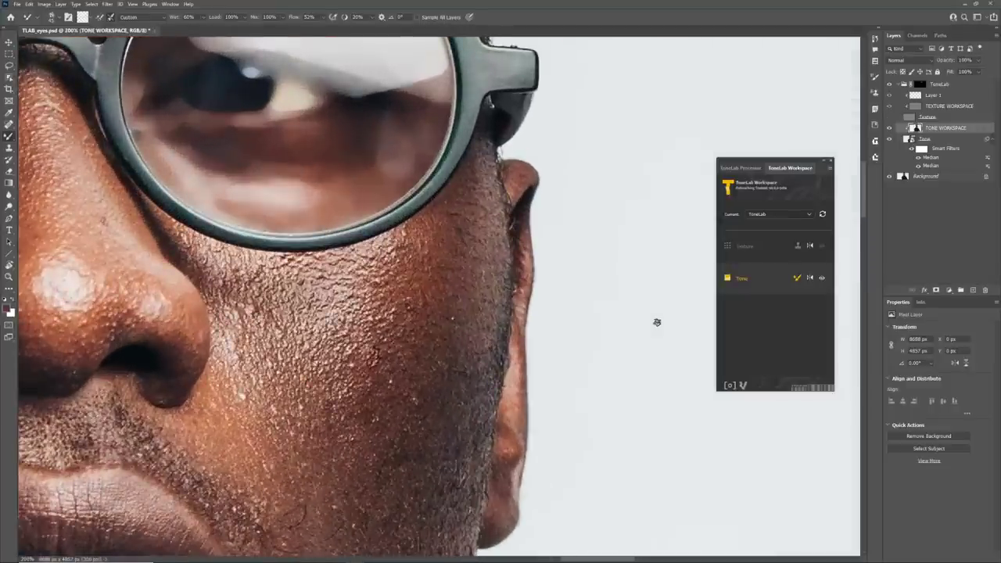
drag(371, 106, 408, 273)
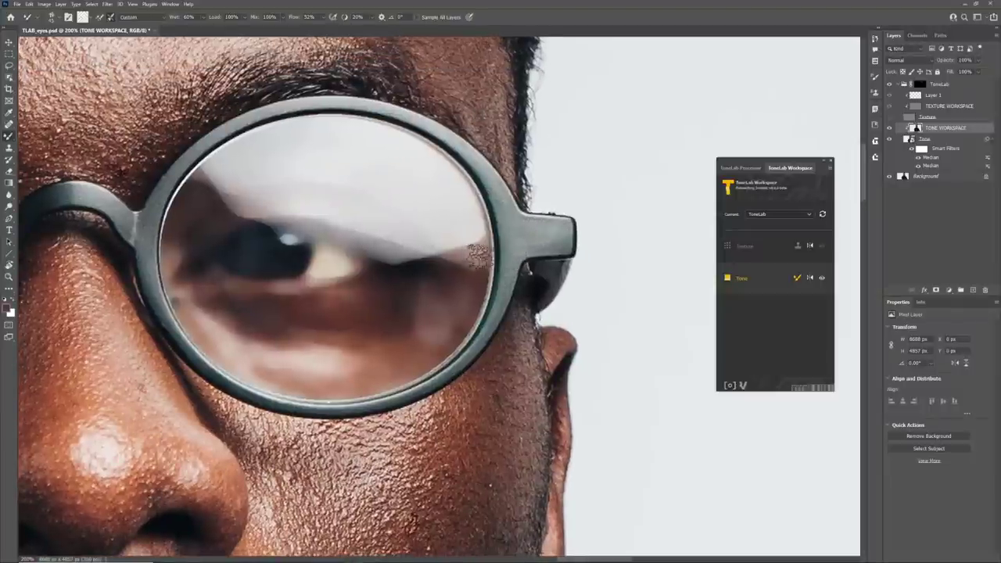
right_click(409, 285)
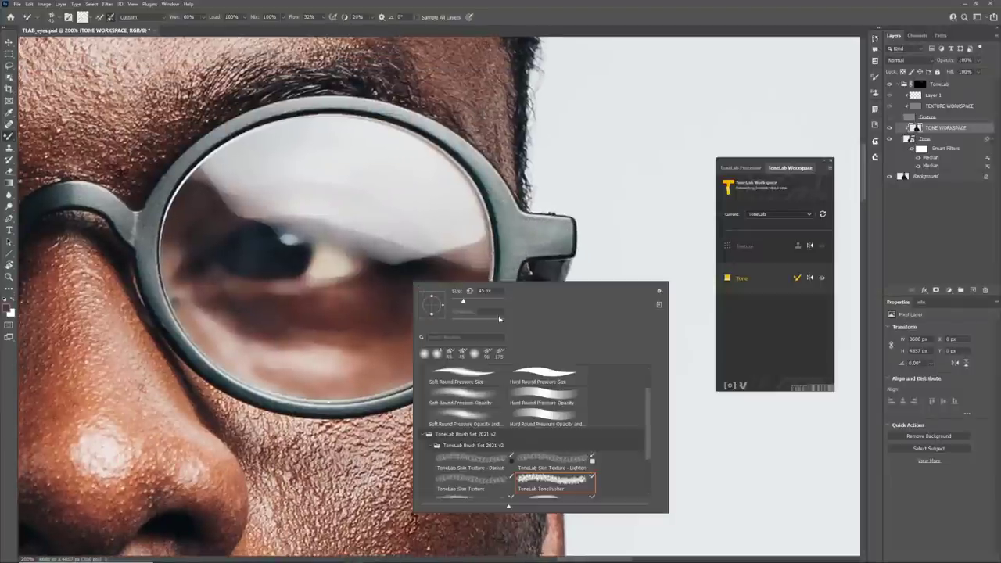
click(465, 376)
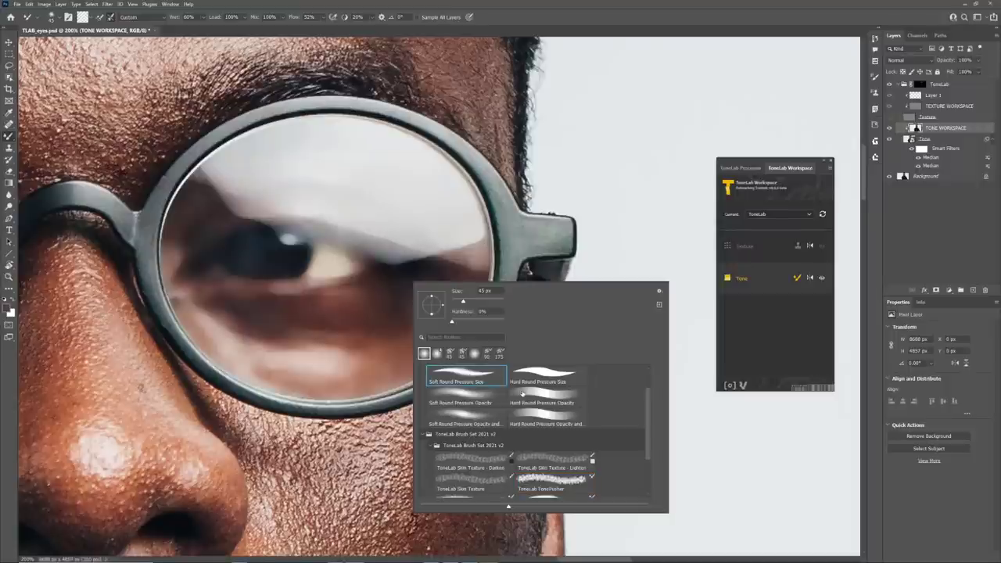
key(Return)
Blend the dark skin tone beside the inner eye corner into the reflection above the iris in the right-hand lens
key(r)
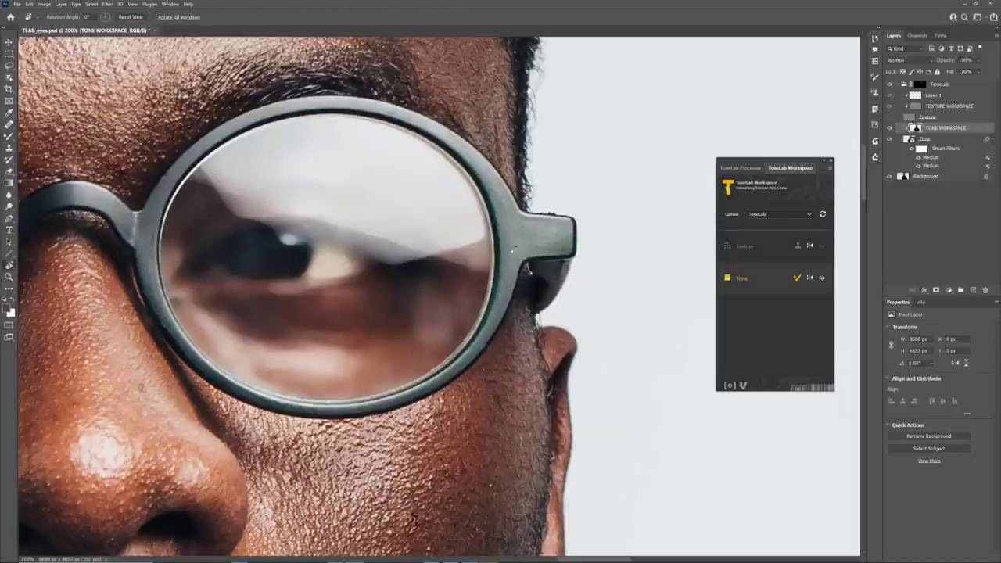
mouse_move(581, 233)
mouse_down()
mouse_move(588, 339)
mouse_move(398, 443)
mouse_move(376, 410)
mouse_up()
key(b)
drag(508, 340, 270, 267)
drag(400, 268, 375, 280)
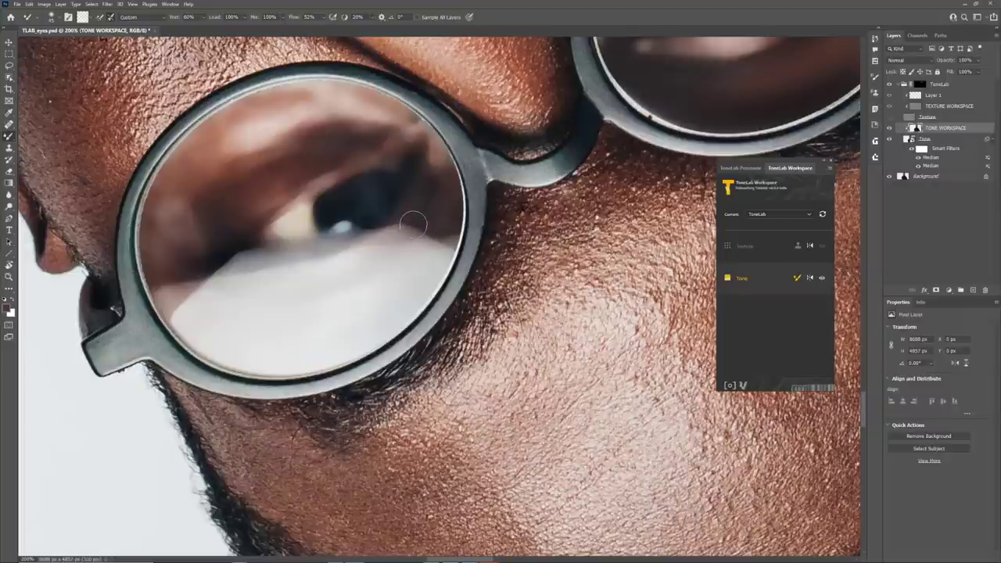
mouse_move(420, 209)
mouse_down()
mouse_move(379, 258)
mouse_move(343, 278)
mouse_up()
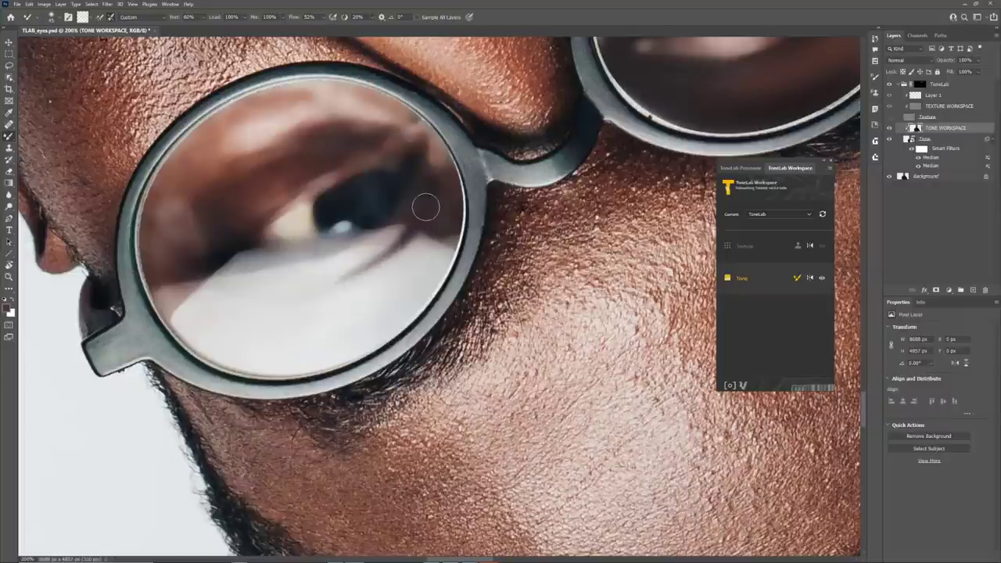
drag(424, 209, 340, 287)
drag(415, 204, 341, 272)
drag(396, 221, 344, 262)
mouse_move(405, 215)
mouse_down()
mouse_move(346, 260)
mouse_move(314, 268)
mouse_up()
mouse_move(376, 248)
mouse_down()
mouse_move(413, 206)
mouse_move(309, 272)
mouse_up()
drag(398, 227, 283, 272)
mouse_move(411, 206)
mouse_down()
mouse_move(294, 282)
mouse_move(308, 287)
mouse_up()
mouse_move(399, 223)
mouse_down()
mouse_move(335, 271)
mouse_move(405, 219)
mouse_move(377, 243)
mouse_move(435, 216)
mouse_up()
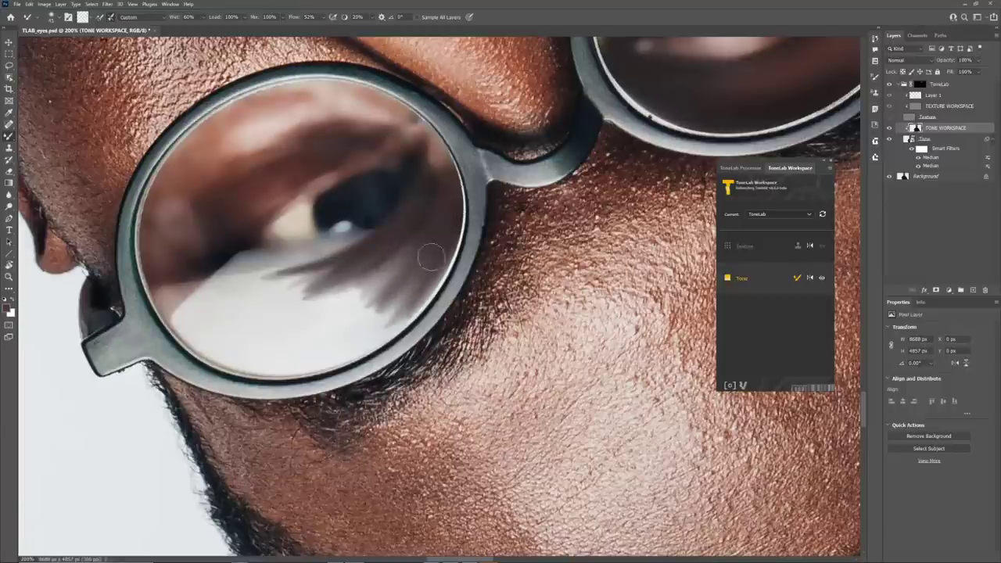
Extend the dark skin tone along the upper inner rim to cover about half of the reflection in the right-hand lens
mouse_move(434, 235)
mouse_down()
mouse_move(320, 355)
mouse_move(305, 360)
mouse_up()
drag(420, 261, 313, 368)
drag(409, 284, 325, 366)
mouse_move(426, 232)
mouse_down()
mouse_move(313, 360)
mouse_move(289, 332)
mouse_move(360, 282)
mouse_move(290, 313)
mouse_move(308, 313)
mouse_up()
mouse_move(407, 258)
mouse_down()
mouse_move(269, 348)
mouse_move(286, 356)
mouse_move(281, 344)
mouse_up()
drag(433, 222, 314, 336)
mouse_move(436, 240)
mouse_down()
mouse_move(301, 348)
mouse_move(313, 358)
mouse_up()
drag(424, 284, 297, 356)
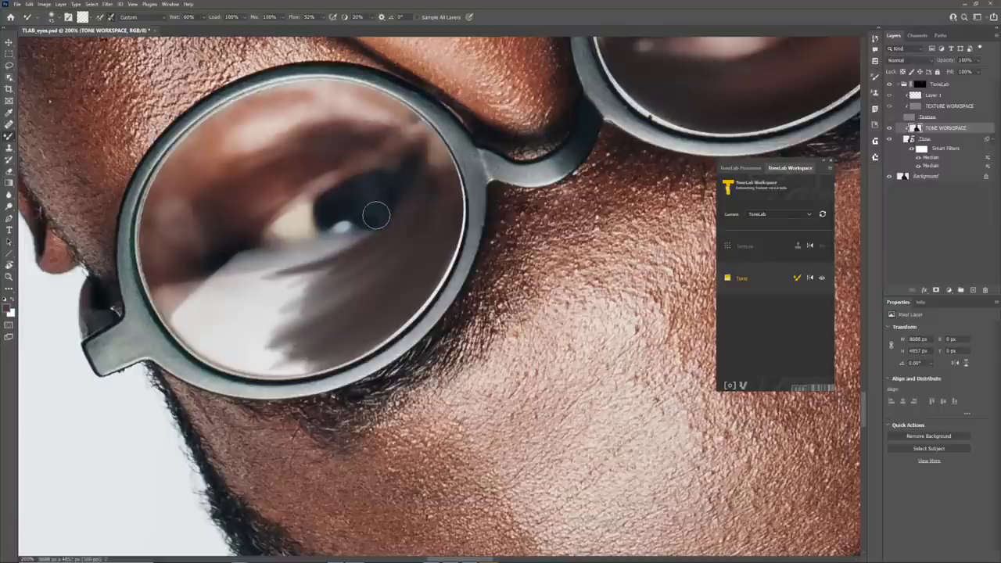
Shrink the Mixer Brush and smear the dark iris tone over the bright catchlight in the right-hand eye
key(bracketleft)
key(bracketleft)
key(bracketleft)
key(bracketleft)
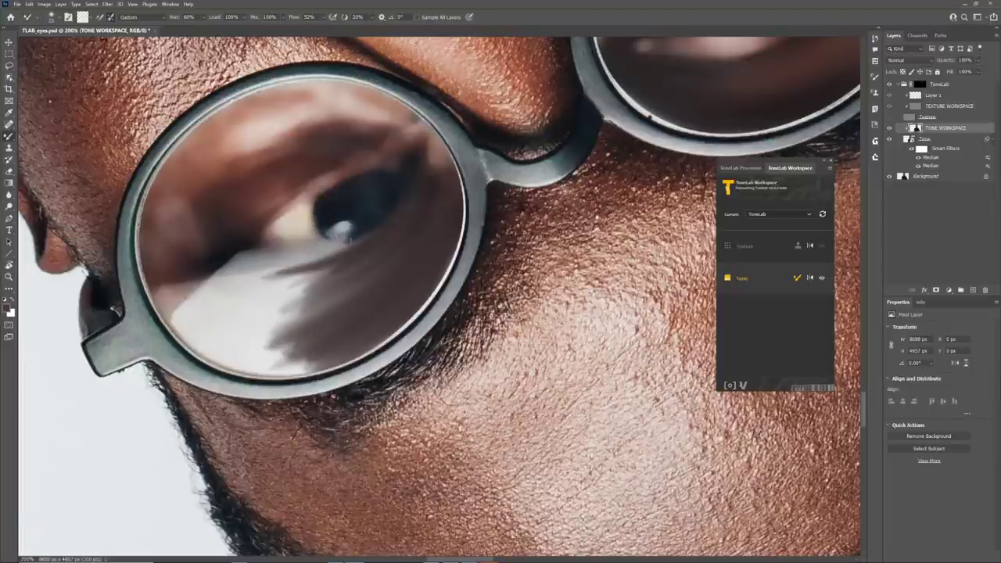
mouse_move(319, 219)
mouse_down()
mouse_move(357, 229)
mouse_move(328, 213)
mouse_move(317, 220)
mouse_move(358, 218)
mouse_move(321, 217)
mouse_move(353, 207)
mouse_move(338, 208)
mouse_move(365, 214)
mouse_move(330, 230)
mouse_up()
Return the canvas to upright and blend a dark upper lid line from the iris to the outer corner of the right-hand eye
key(r)
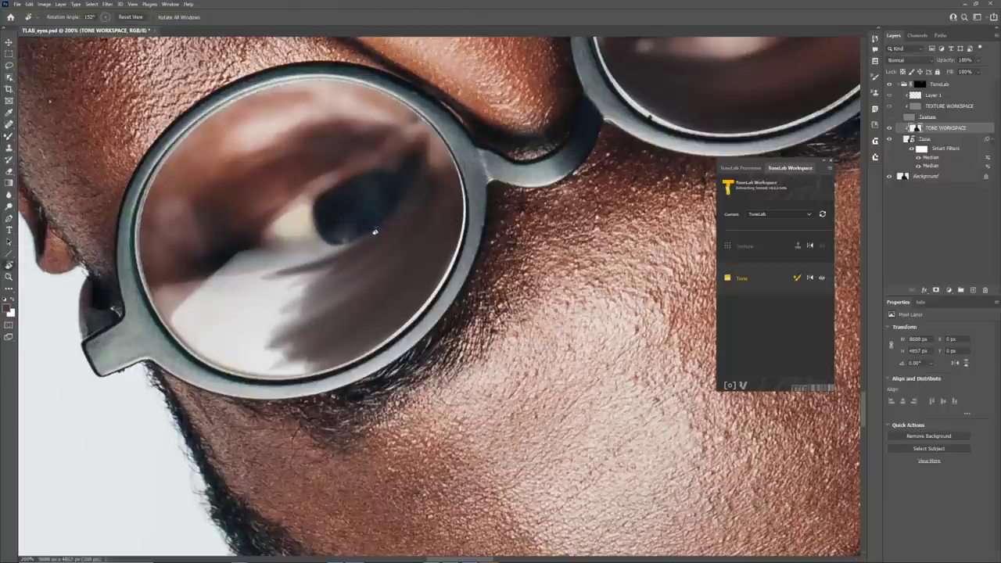
key(Escape)
drag(508, 395, 347, 222)
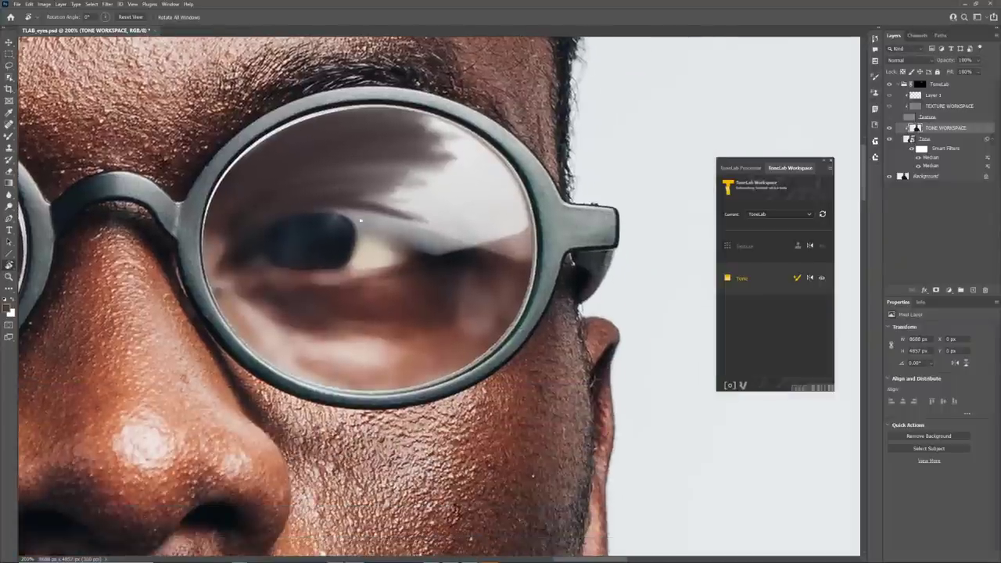
key(b)
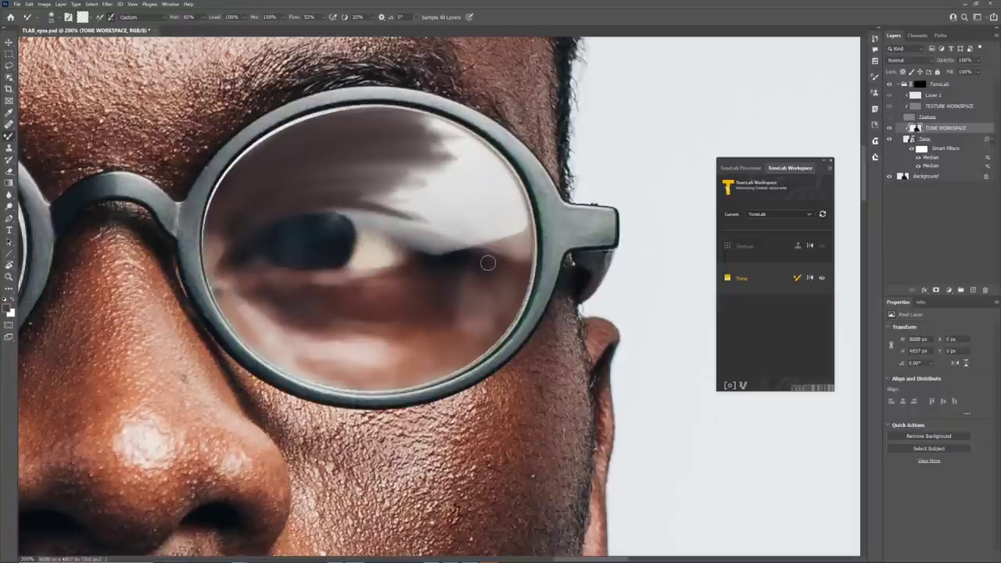
mouse_move(438, 240)
mouse_down()
mouse_move(474, 250)
mouse_move(447, 252)
mouse_move(461, 259)
mouse_move(456, 271)
mouse_move(431, 269)
mouse_move(429, 255)
mouse_move(476, 261)
mouse_move(436, 253)
mouse_move(352, 201)
mouse_up()
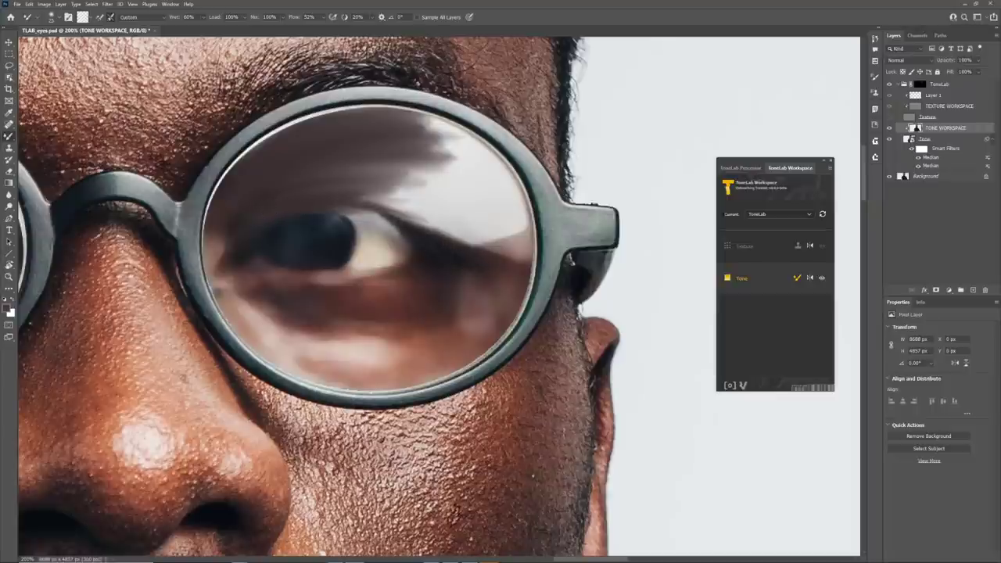
mouse_move(427, 235)
mouse_down()
mouse_move(313, 219)
mouse_move(429, 236)
mouse_move(348, 209)
mouse_up()
drag(431, 238, 350, 213)
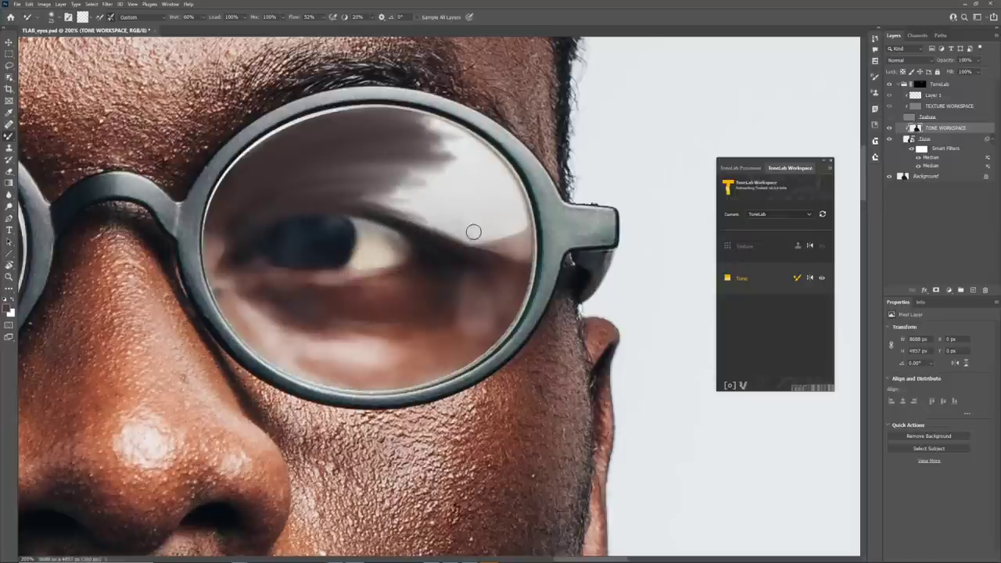
Compare the right-hand lens before and after the tone blending by hiding and showing the ToneLab group
drag(507, 298, 376, 317)
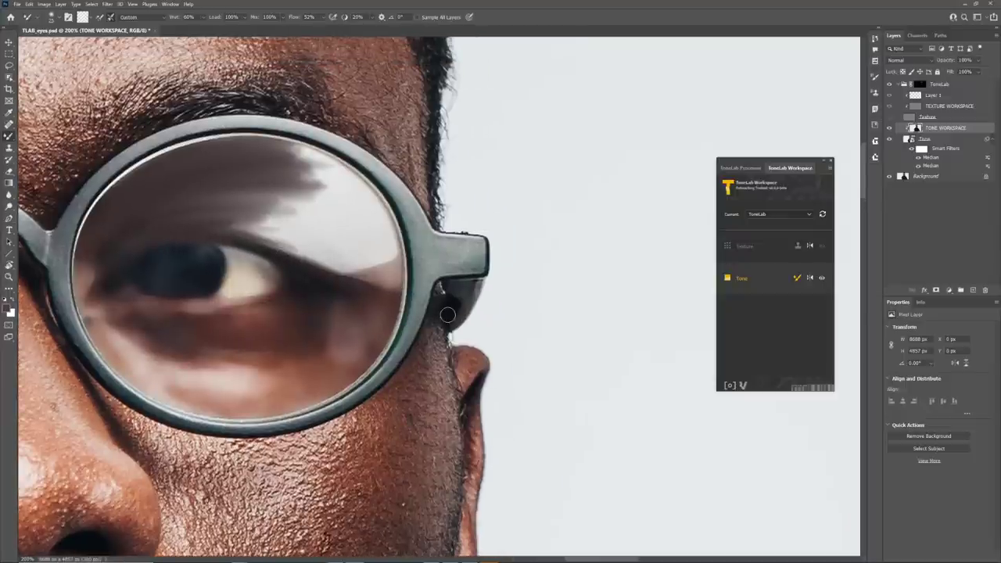
key(ctrl+minus)
key(ctrl+minus)
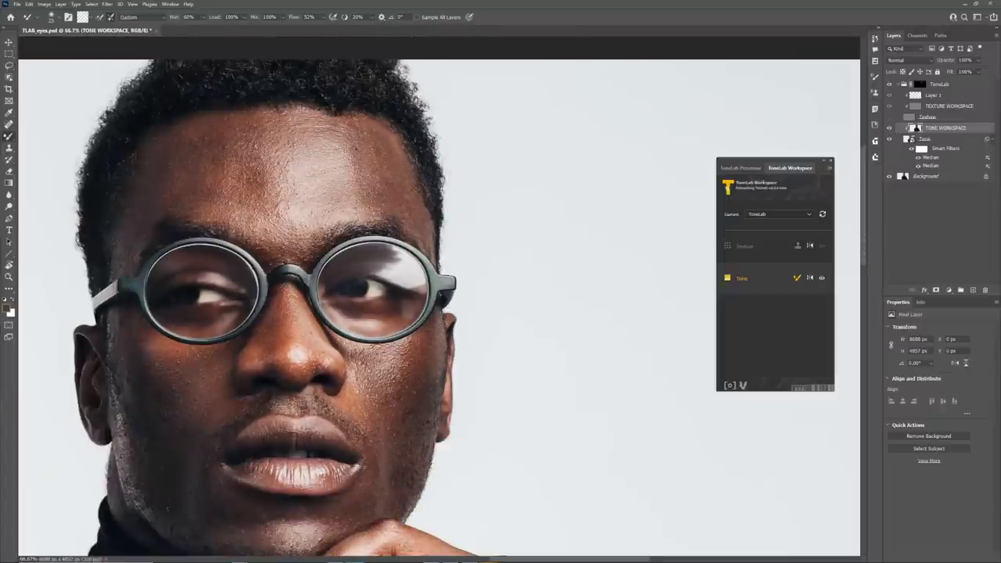
drag(388, 299, 444, 264)
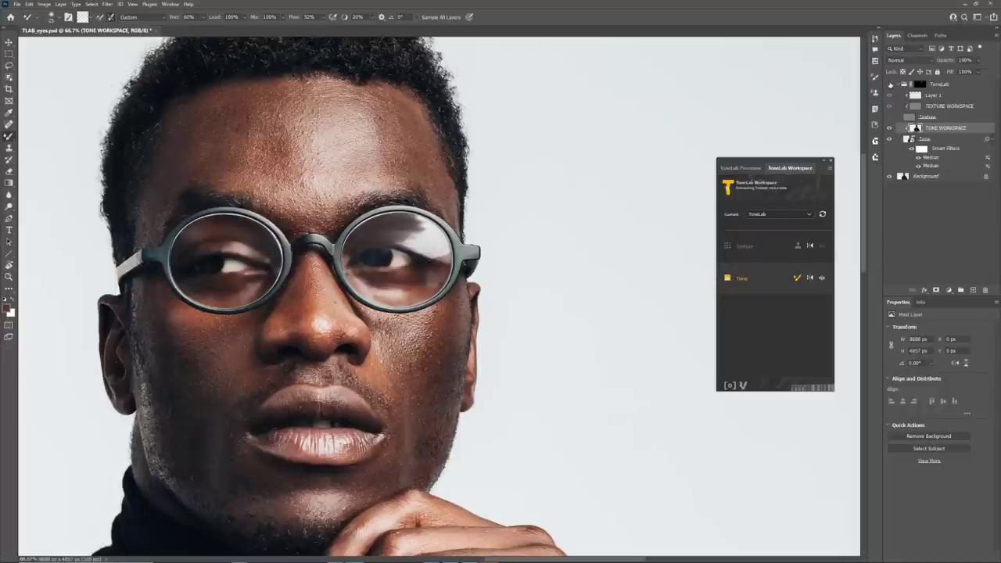
click(890, 83)
click(890, 84)
Enlarge the Mixer Brush and blend skin tone over the remaining reflection in the upper outer part of the right-hand lens
key(bracketright)
key(bracketright)
key(bracketright)
key(bracketright)
mouse_move(427, 233)
mouse_down()
mouse_move(391, 233)
mouse_move(403, 228)
mouse_up()
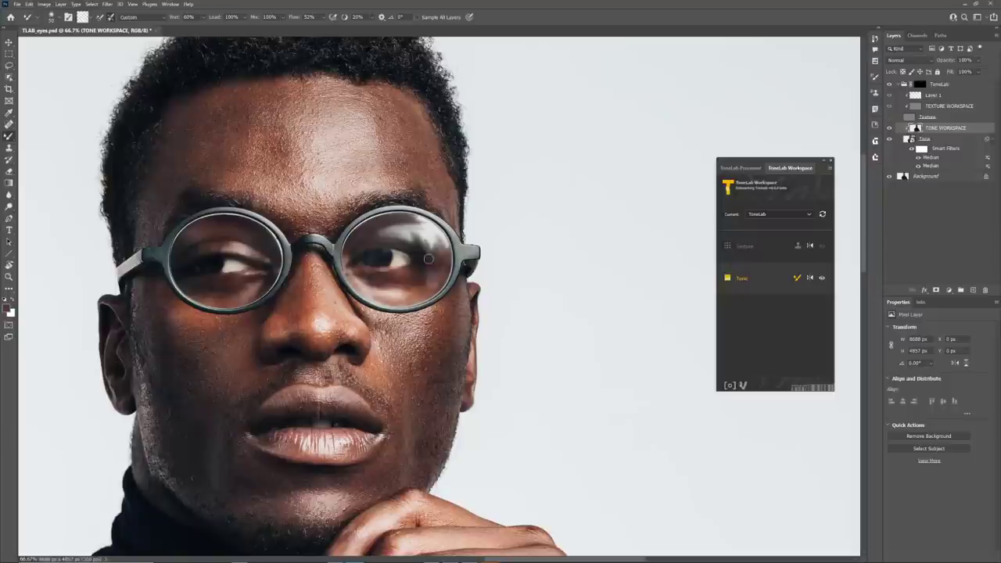
drag(426, 252, 427, 221)
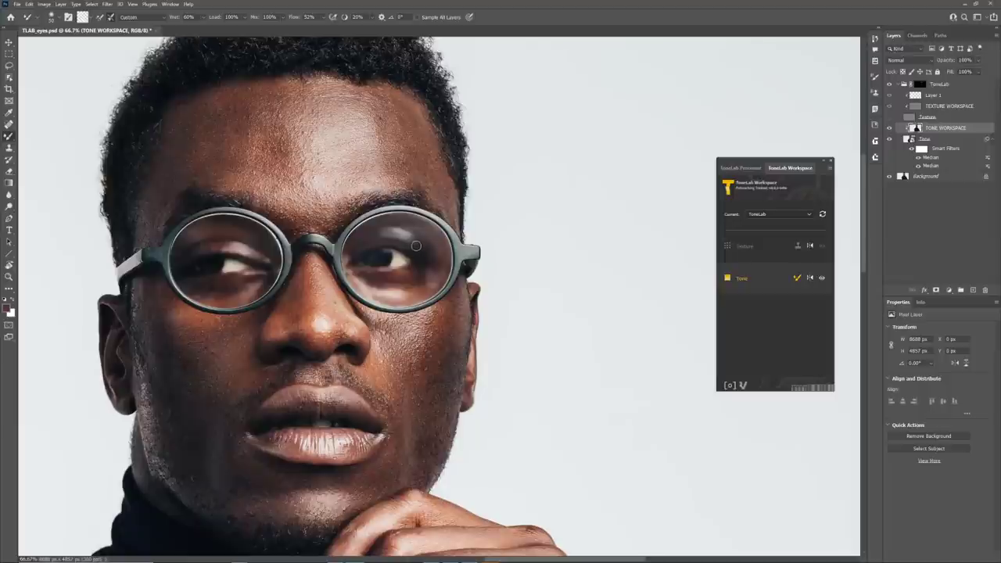
Switch to the regular Brush in Normal mode and paint the right-hand upper eyelid with tones sampled from the left-hand eye
key(shift+b)
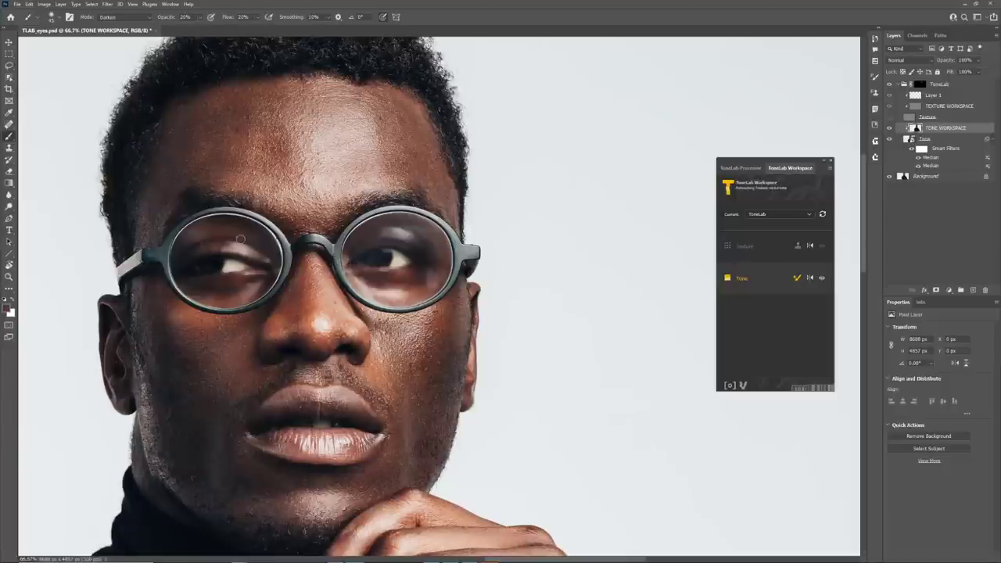
alt+click(237, 269)
click(142, 18)
click(123, 32)
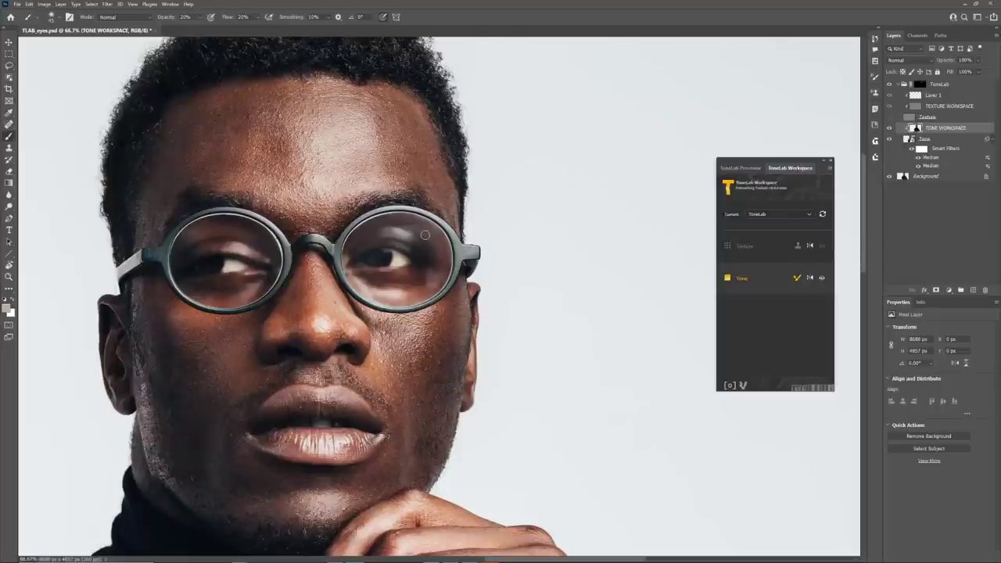
alt+click(214, 252)
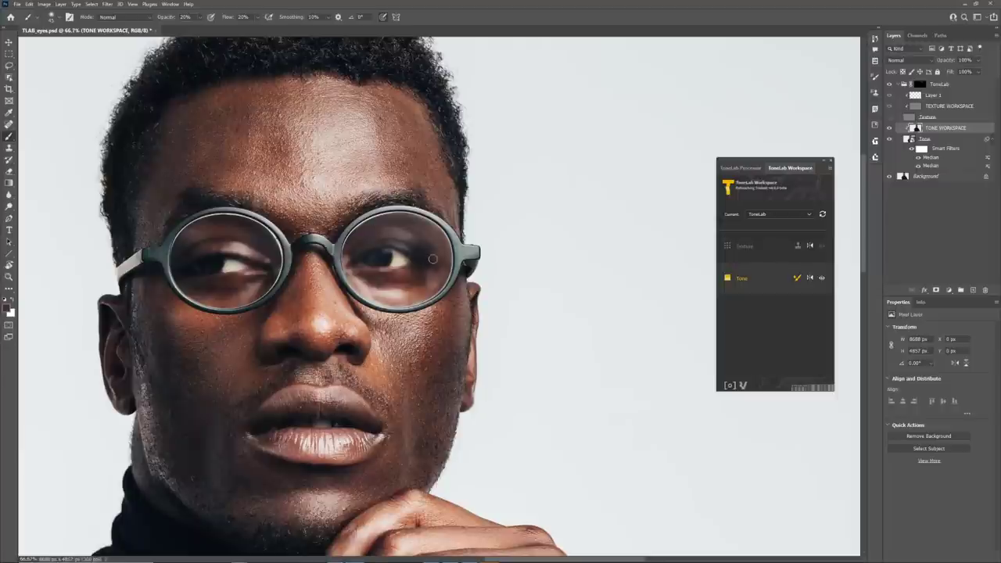
Set the brush opacity to 60% and refine the eyelid shading with dark and light tones sampled around both eyes
alt+click(425, 260)
key(6)
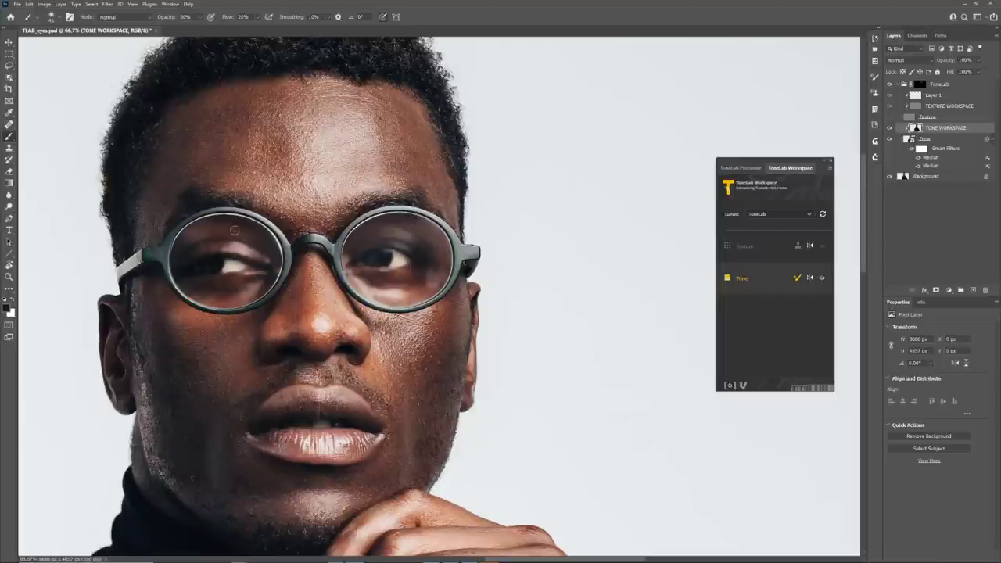
alt+click(231, 246)
alt+click(239, 248)
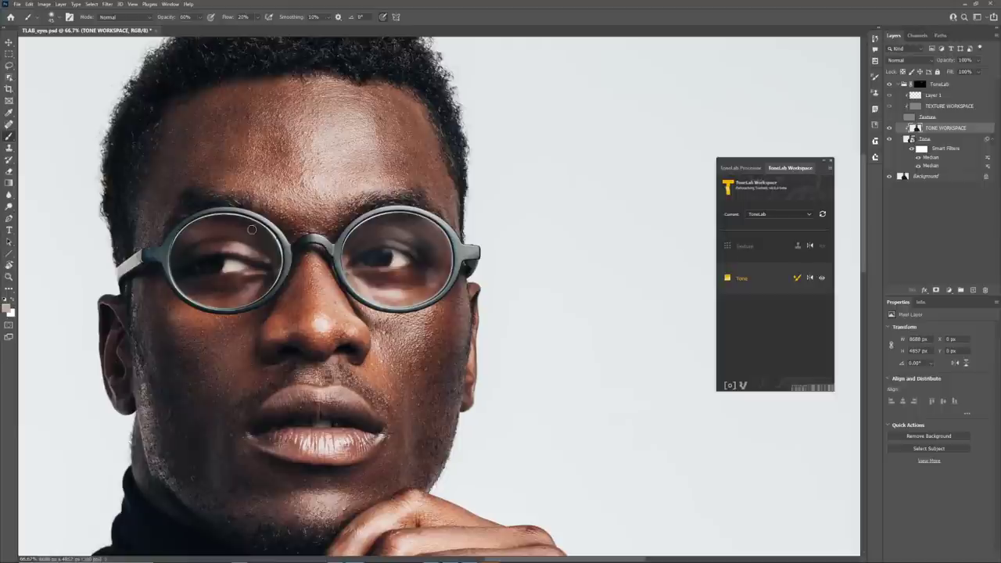
alt+click(221, 244)
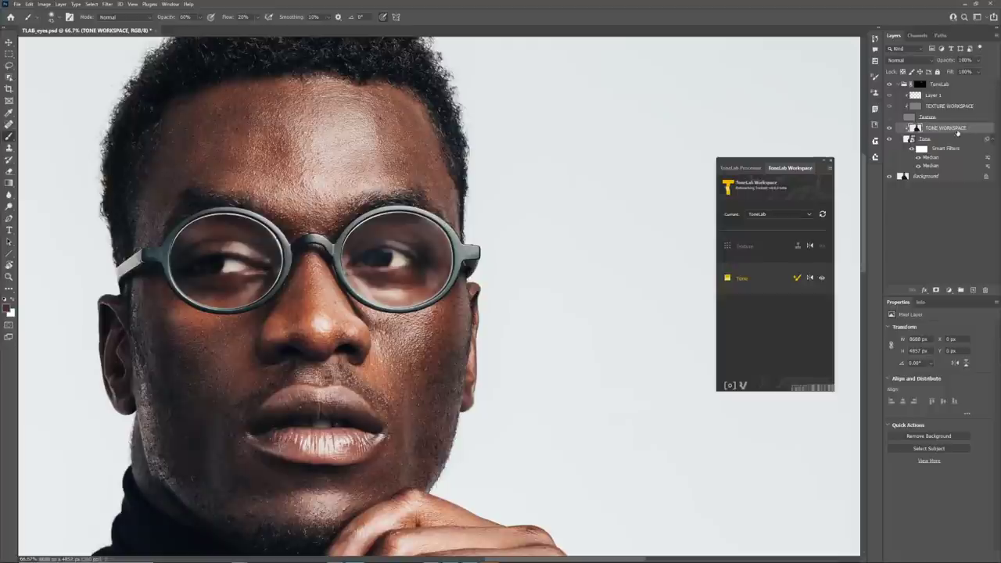
Show the Texture layers again and compare the whole portrait with the ToneLab group hidden and shown
click(822, 246)
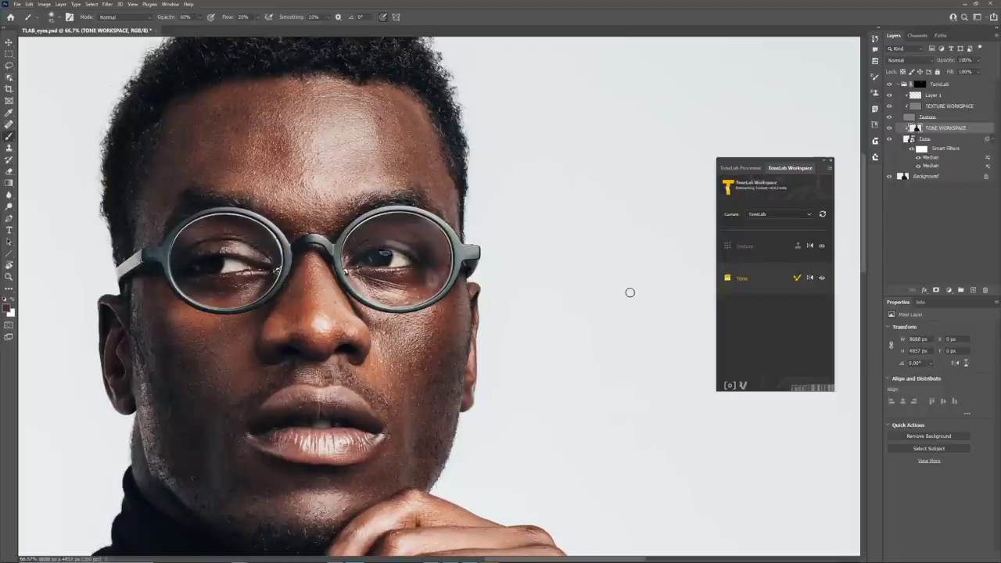
key(ctrl+minus)
key(ctrl+minus)
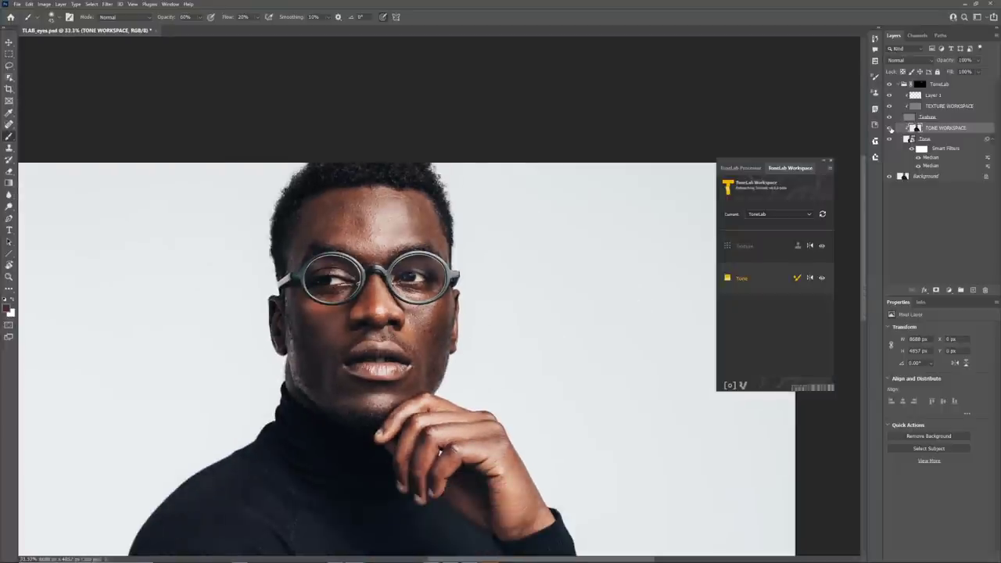
click(888, 85)
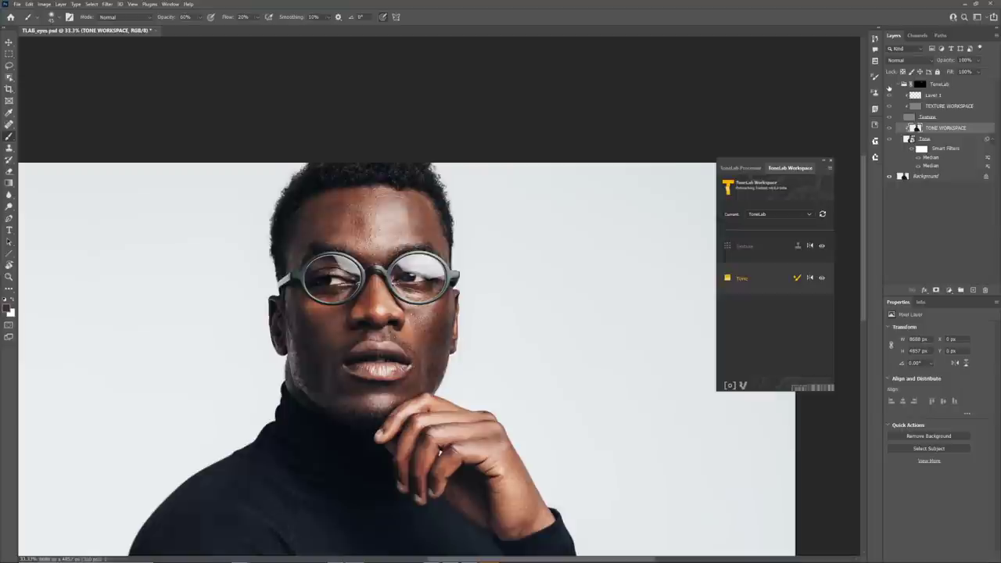
click(888, 85)
click(889, 84)
click(889, 84)
key(ctrl+plus)
key(ctrl+plus)
key(ctrl+plus)
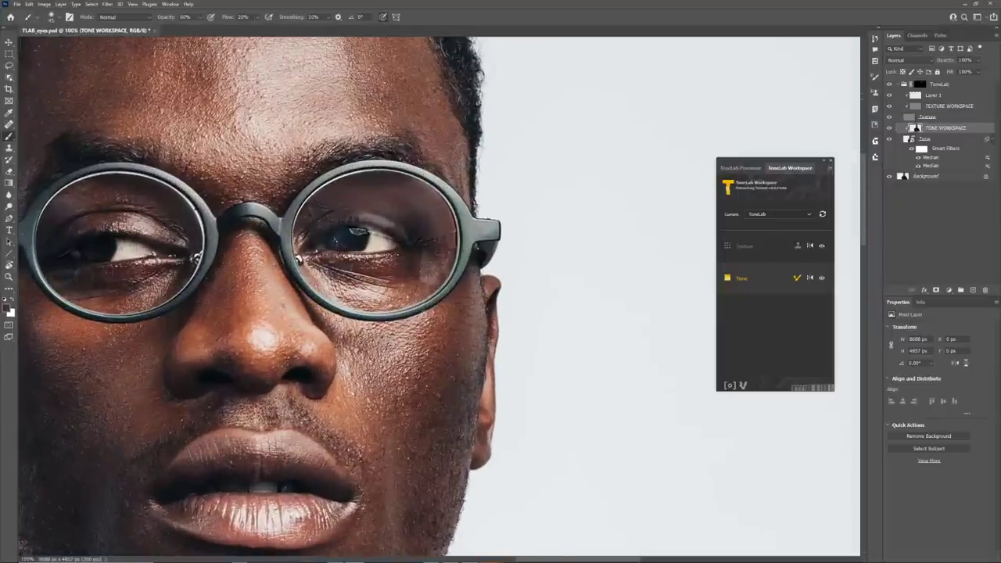
Switch to the Texture workspace and clone nearby skin texture over the inner upper part of the right-hand lens
drag(399, 271, 465, 296)
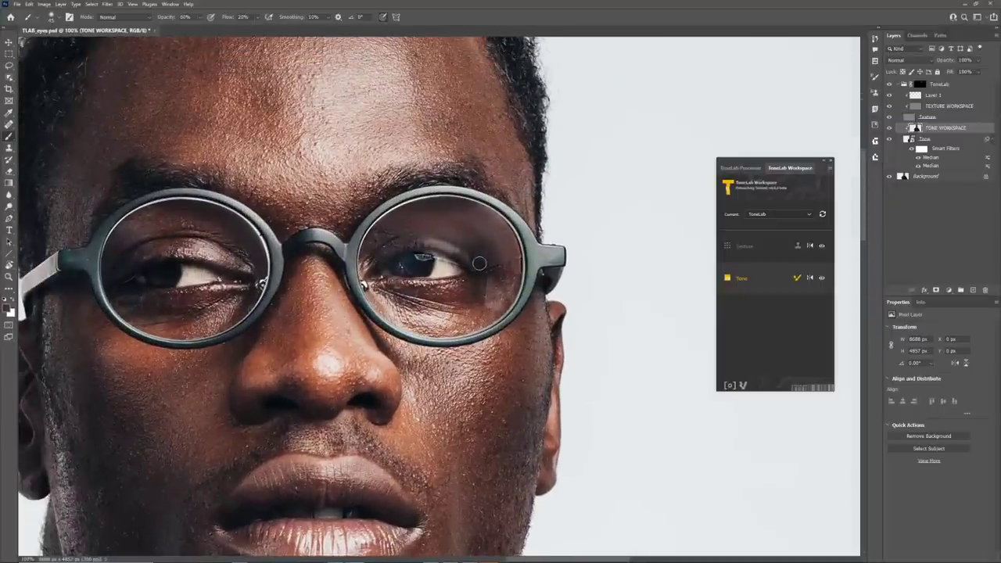
click(742, 245)
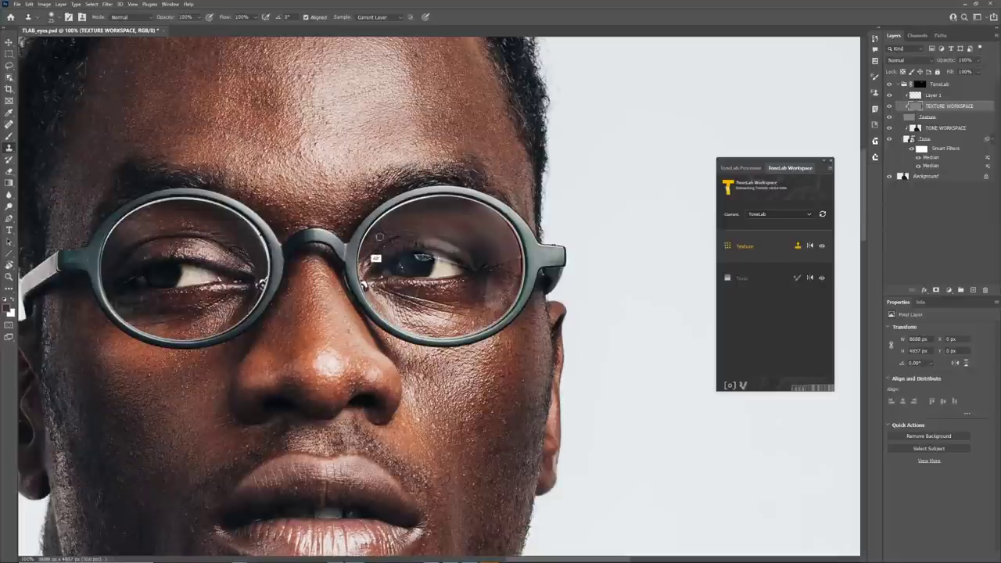
alt+click(374, 265)
drag(376, 243, 384, 239)
alt+click(379, 243)
drag(385, 243, 390, 240)
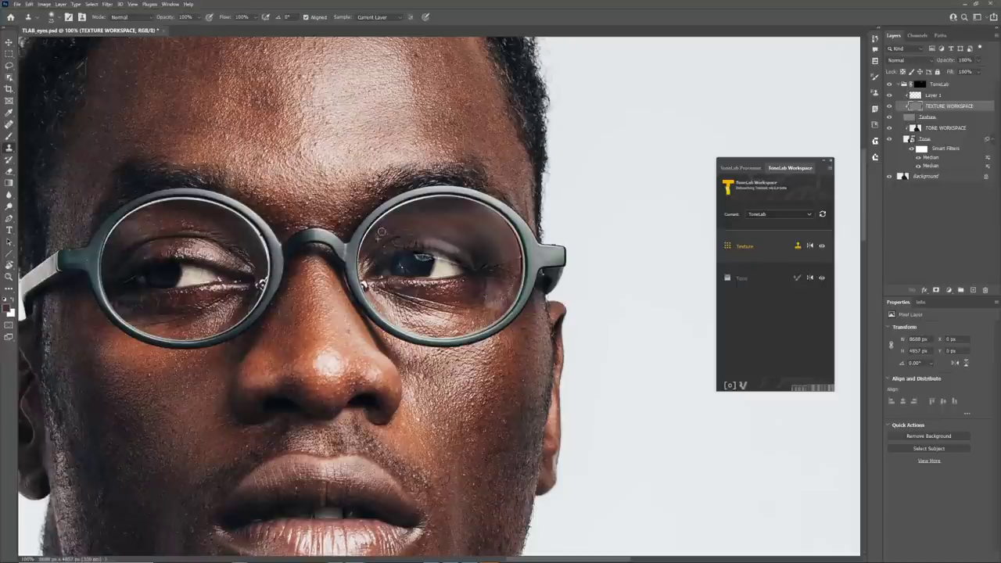
Resample skin near the nose side and continue cloning texture toward the middle of the right-hand upper eyelid
alt+click(380, 260)
mouse_move(406, 232)
mouse_down()
mouse_move(375, 233)
mouse_move(384, 222)
mouse_move(364, 248)
mouse_move(383, 226)
mouse_move(410, 240)
mouse_up()
alt+click(372, 243)
mouse_move(396, 242)
mouse_down()
mouse_move(402, 249)
mouse_move(398, 242)
mouse_up()
mouse_move(459, 244)
mouse_down()
mouse_move(425, 226)
mouse_move(490, 239)
mouse_up()
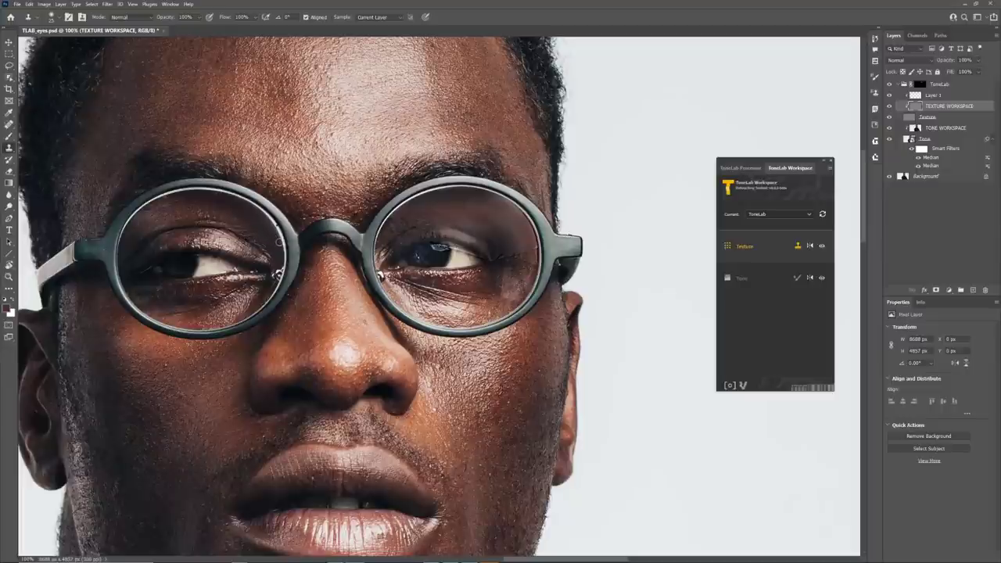
Show the Clone Source settings and clone texture sampled from the left-hand eye and the iris over the right-hand upper lid and iris
click(875, 92)
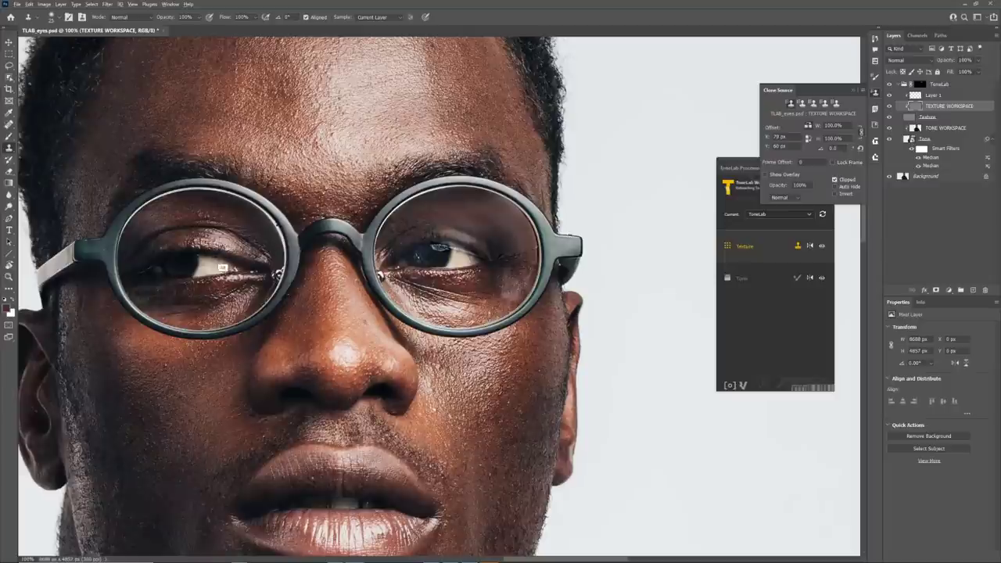
alt+click(217, 269)
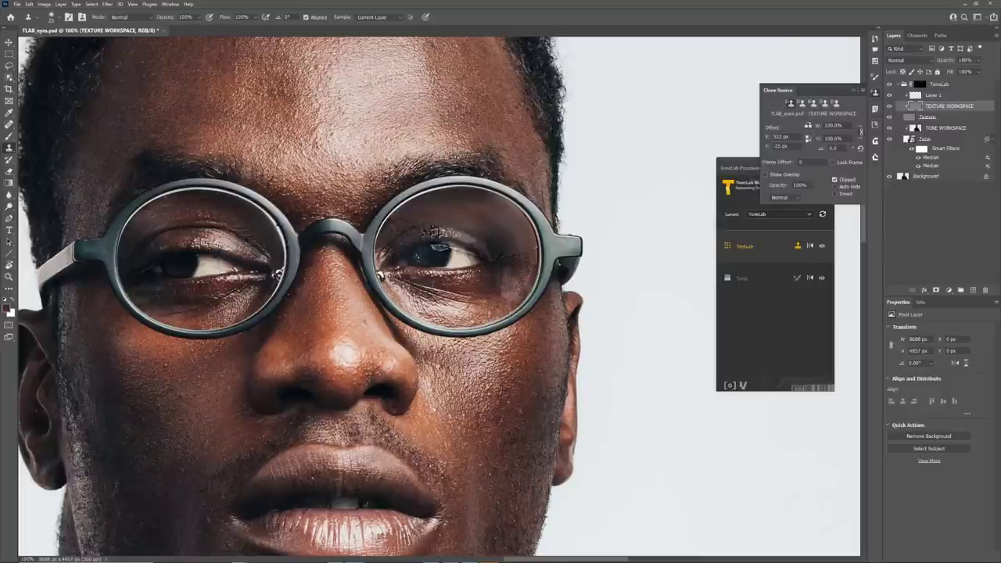
alt+click(143, 274)
drag(409, 240, 436, 230)
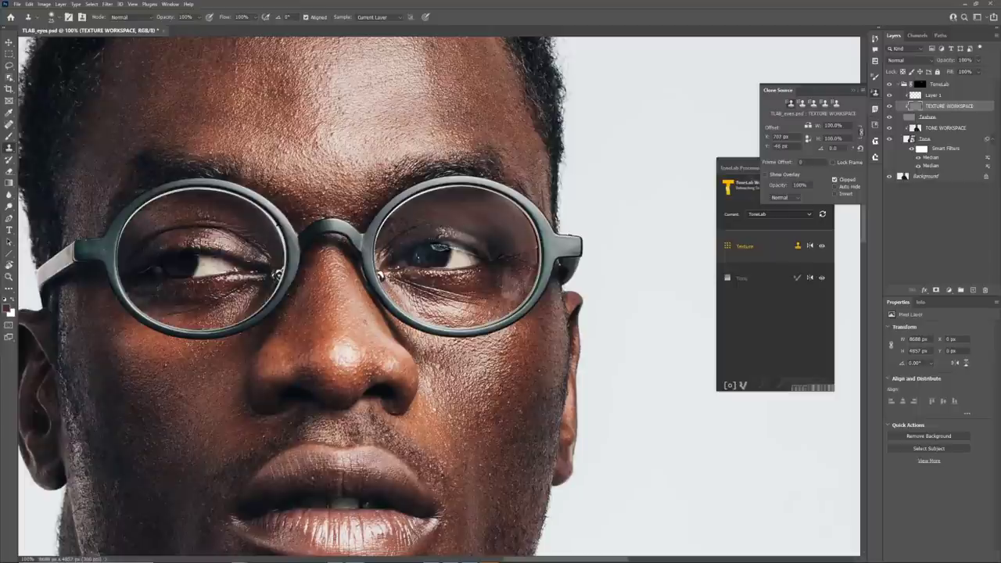
alt+click(188, 269)
alt+click(427, 259)
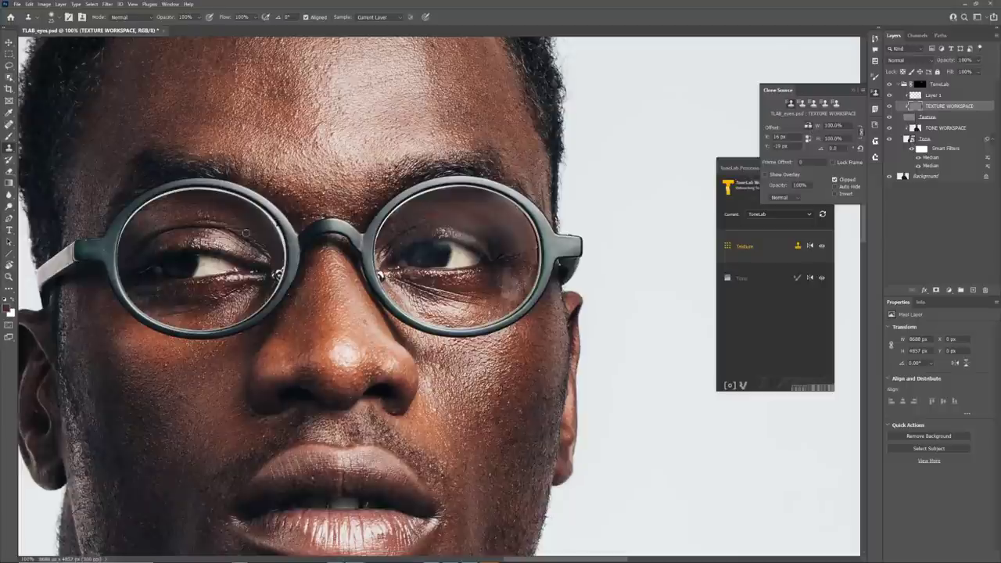
Clone the skin-fold texture above the left-hand eyelid onto the area above the right-hand eyelid
alt+click(235, 244)
alt+click(241, 225)
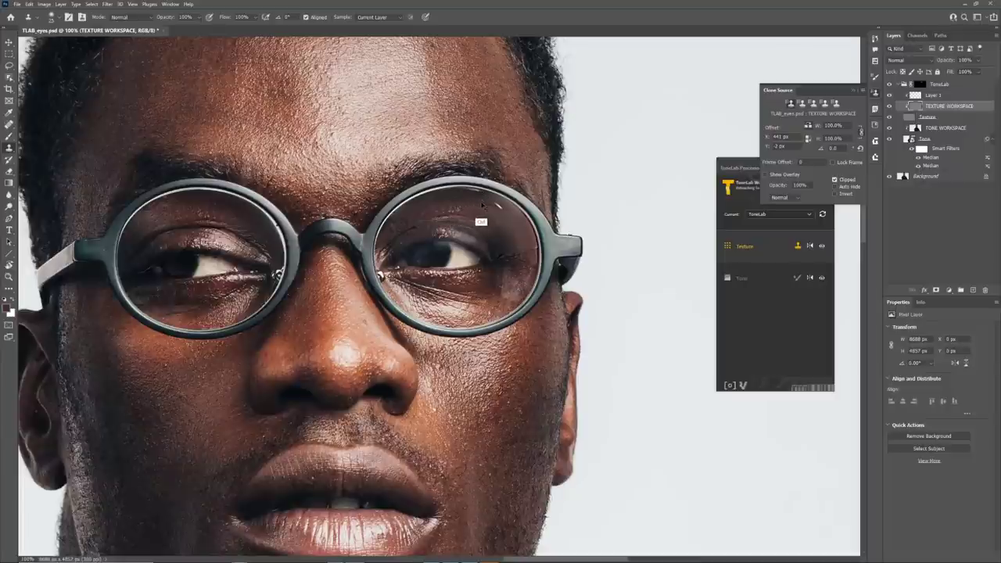
alt+click(475, 225)
alt+click(208, 236)
alt+click(208, 216)
Clone texture from the outer corner of the left-hand eye onto the skin beside the right-hand eye's outer corner
alt+click(155, 257)
click(477, 250)
drag(488, 254, 502, 250)
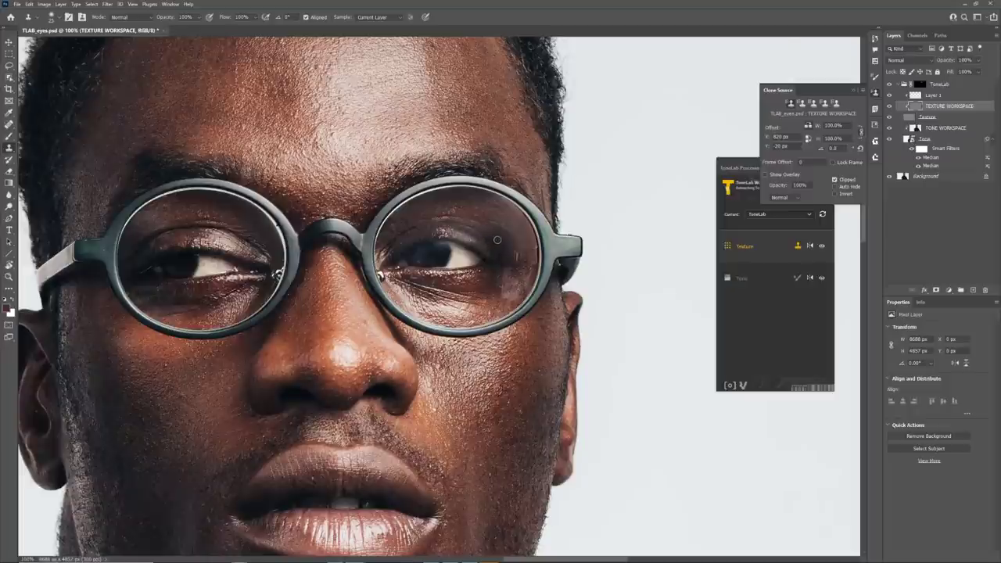
Clone lid and lash texture from the left-hand eye onto the right-hand upper lid and outer eye corner
alt+click(235, 272)
click(441, 241)
drag(458, 229, 476, 242)
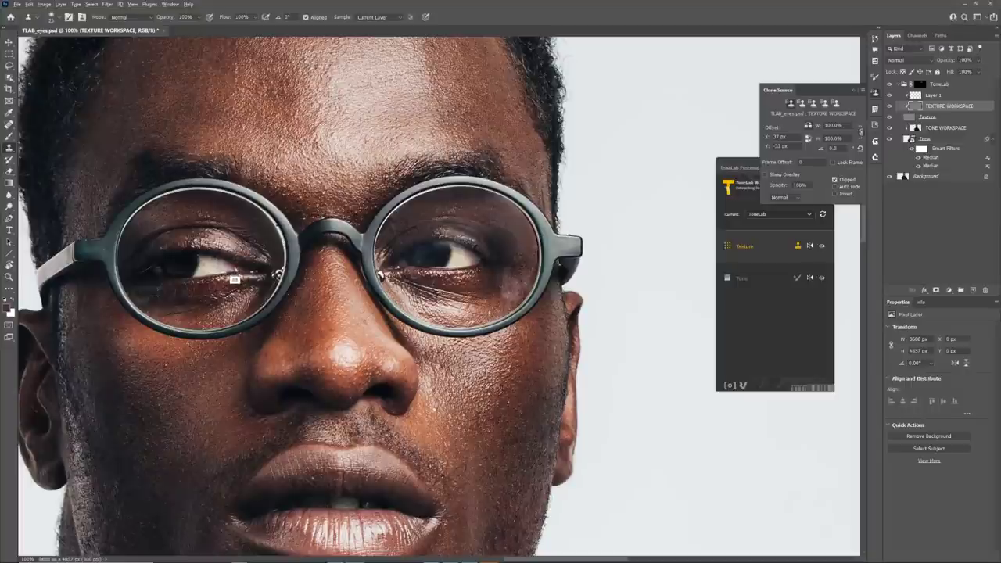
alt+click(235, 280)
click(810, 126)
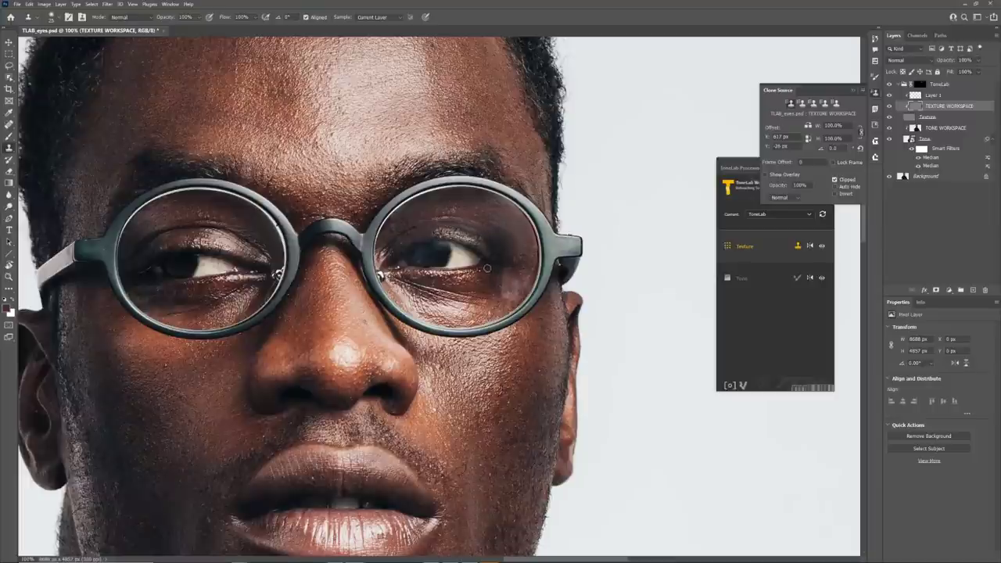
Switch to the Tone workspace, move its panel clear of the Clone Source settings, and blend the right-hand iris edge
click(742, 278)
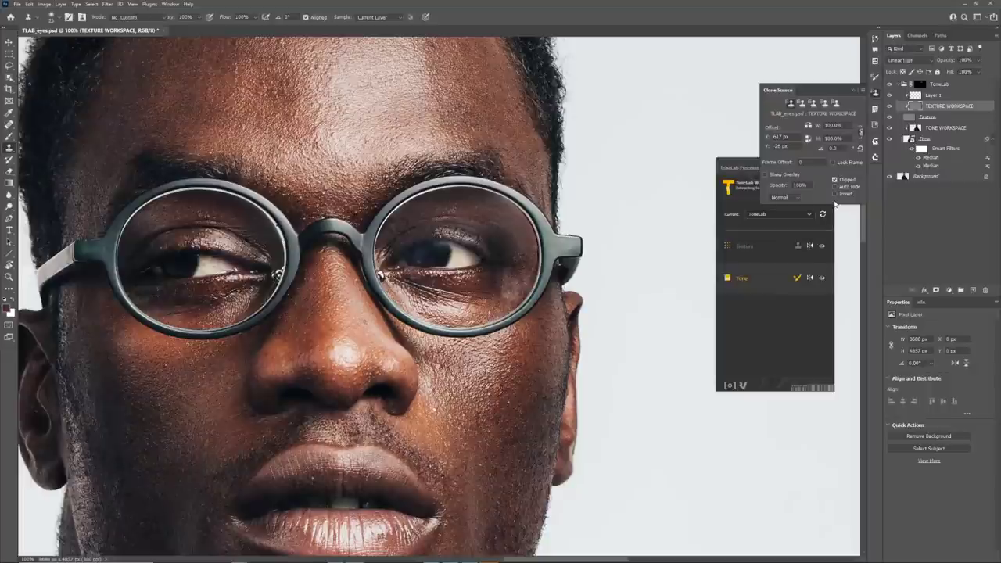
drag(743, 166, 716, 220)
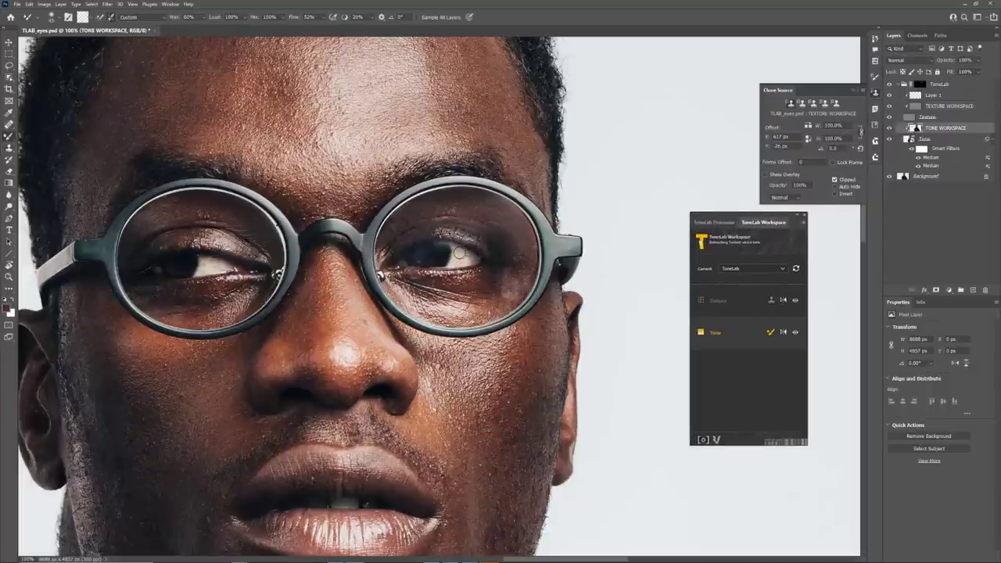
drag(448, 248, 445, 248)
Return to the Texture workspace and clone skin texture over the upper and outer area of the right-hand lens
click(690, 287)
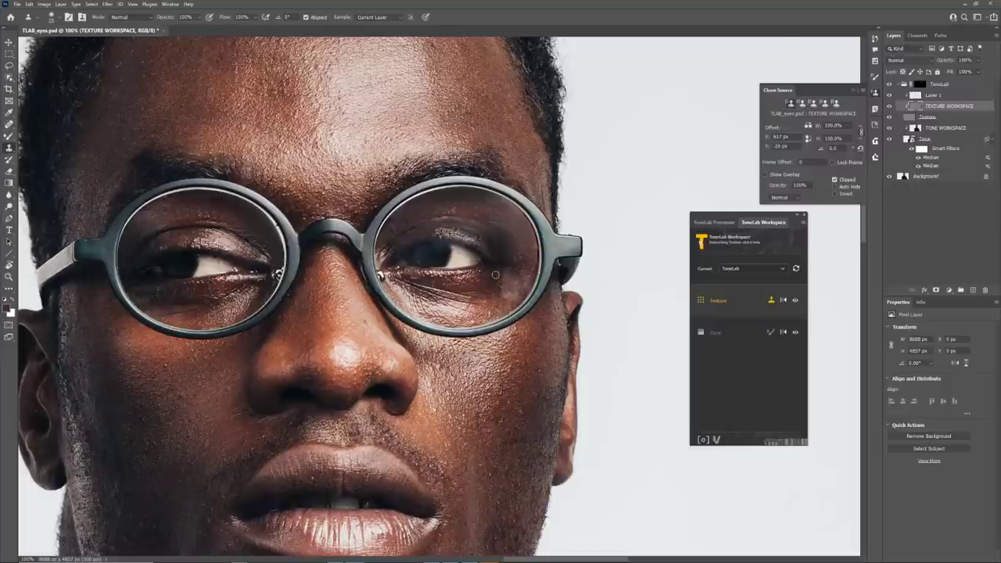
alt+click(496, 121)
alt+click(476, 218)
click(490, 230)
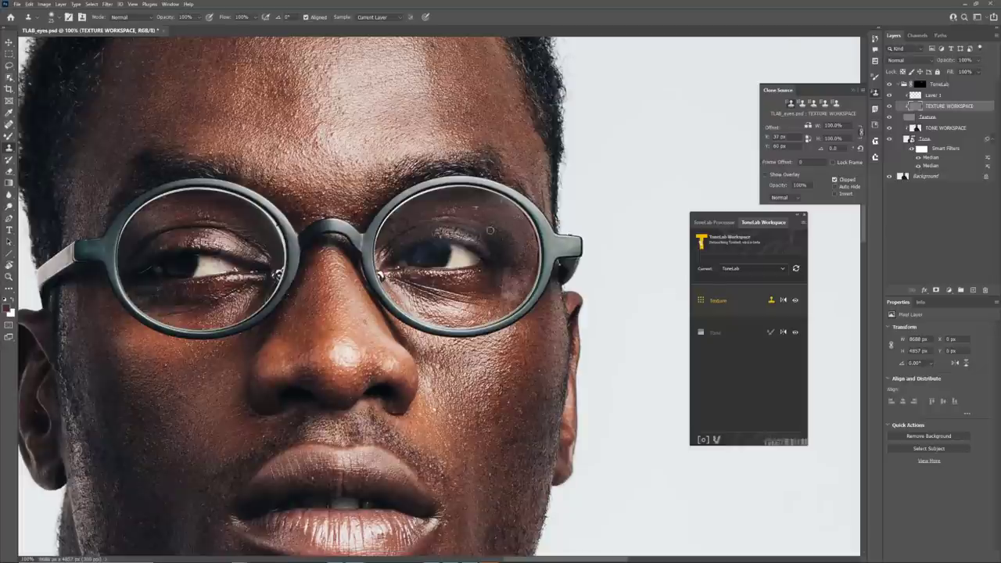
alt+click(497, 242)
drag(512, 261, 517, 268)
Switch to the Tone workspace and blend away the reflection in the lower outer part of the right-hand lens with the Mixer Brush
click(715, 332)
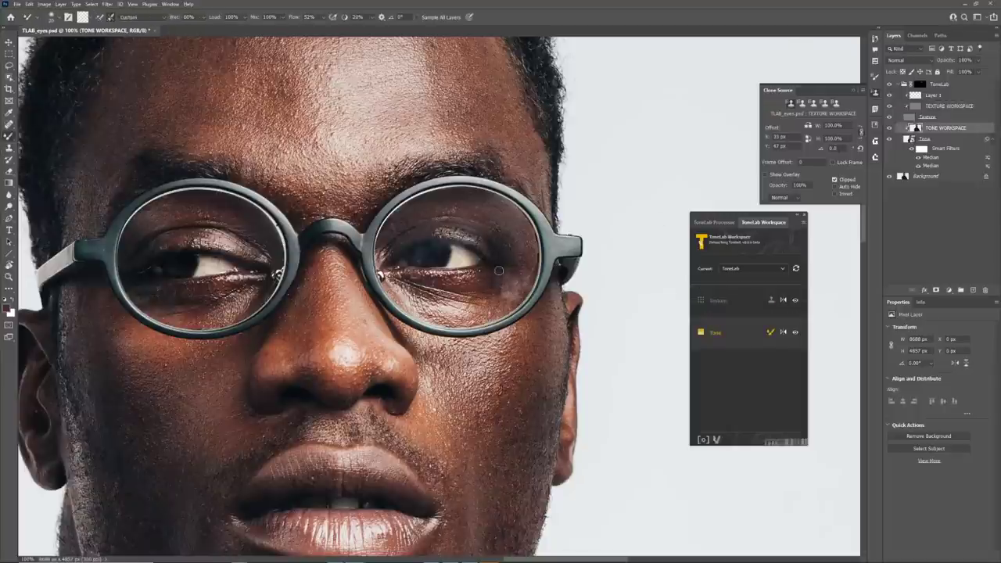
mouse_move(504, 282)
mouse_down()
mouse_move(488, 285)
mouse_move(487, 305)
mouse_up()
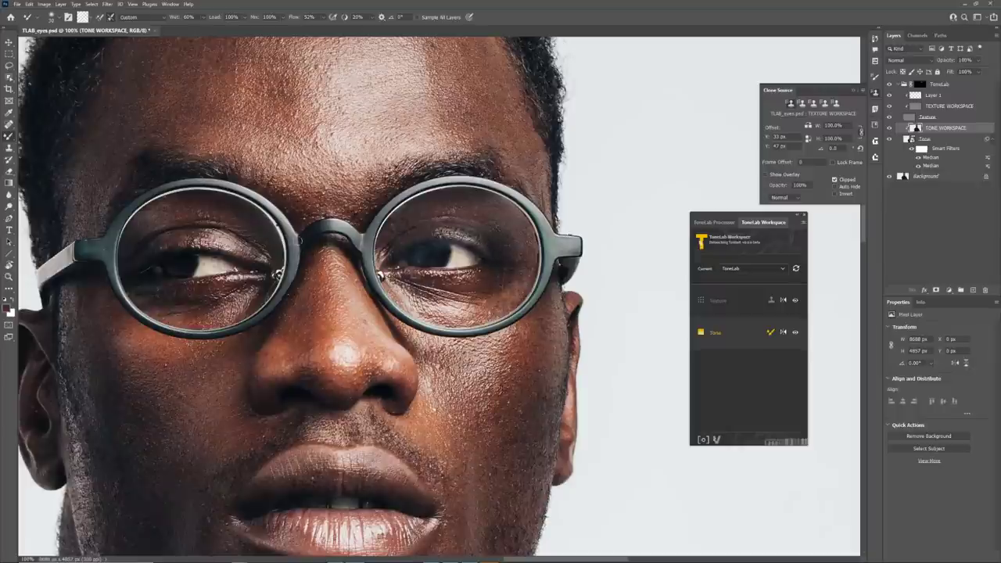
key(s)
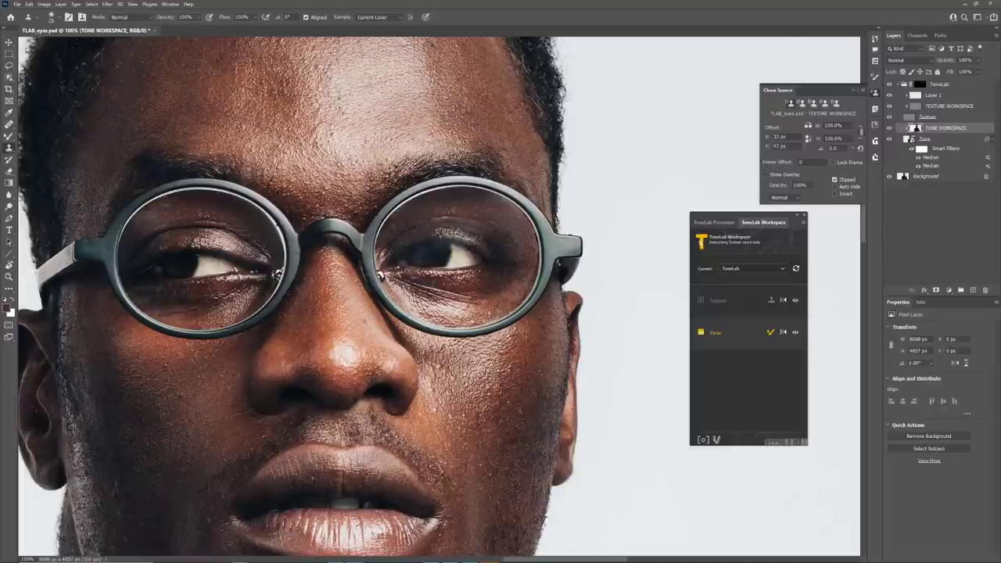
key(b)
Switch back to the Texture workspace and clone left-hand eyelid texture onto the right-hand upper eyelid with the Clone Stamp
click(720, 300)
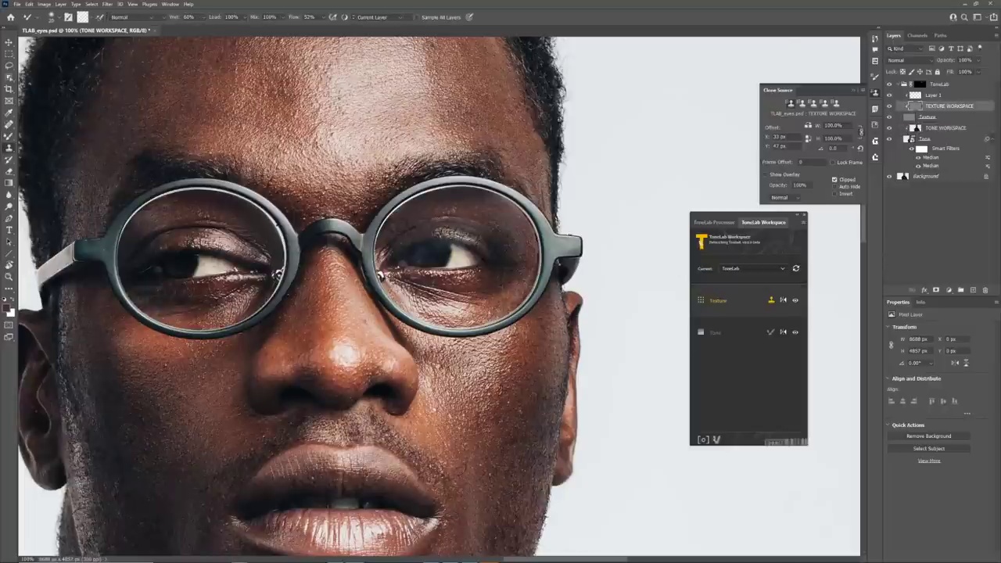
key(s)
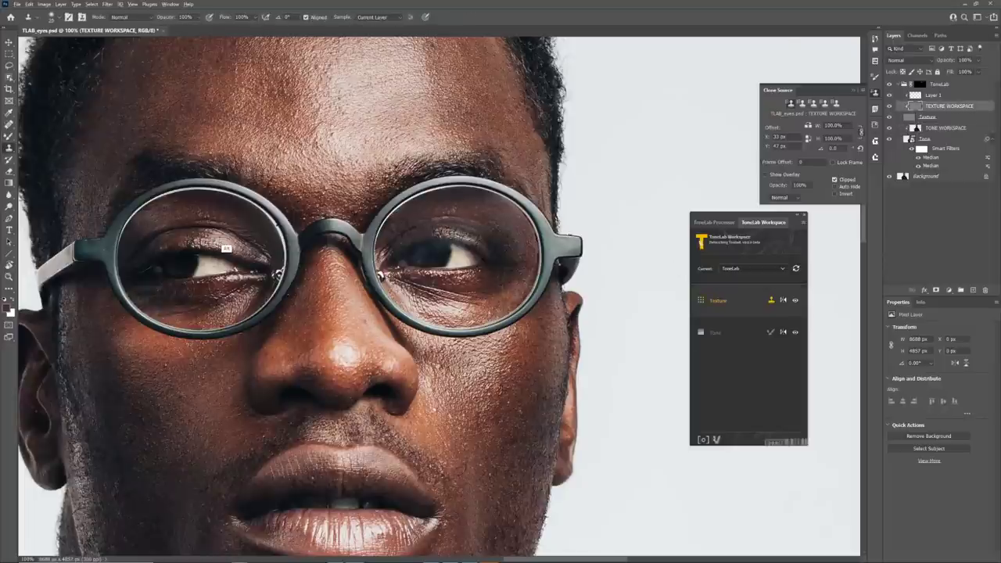
alt+click(225, 247)
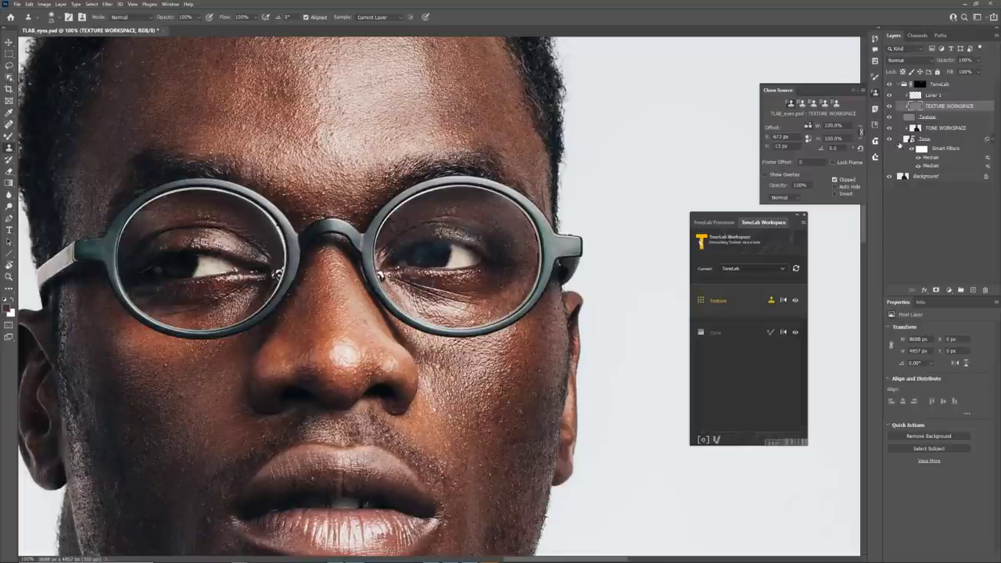
Switch to the Tone workspace and smooth the tone of the right-hand iris with the Mixer Brush
click(715, 332)
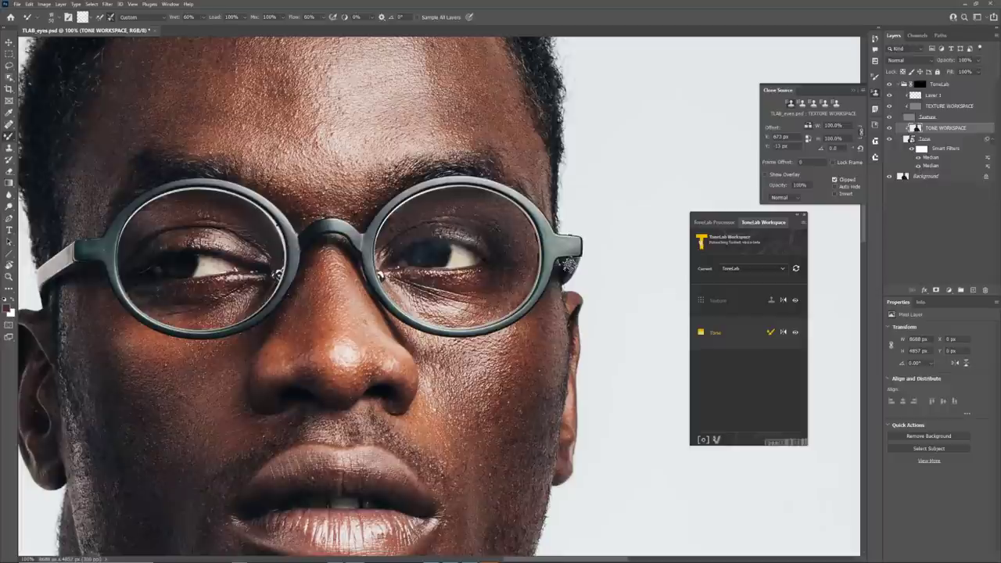
scroll(568, 264, down, 3)
scroll(569, 266, down, 2)
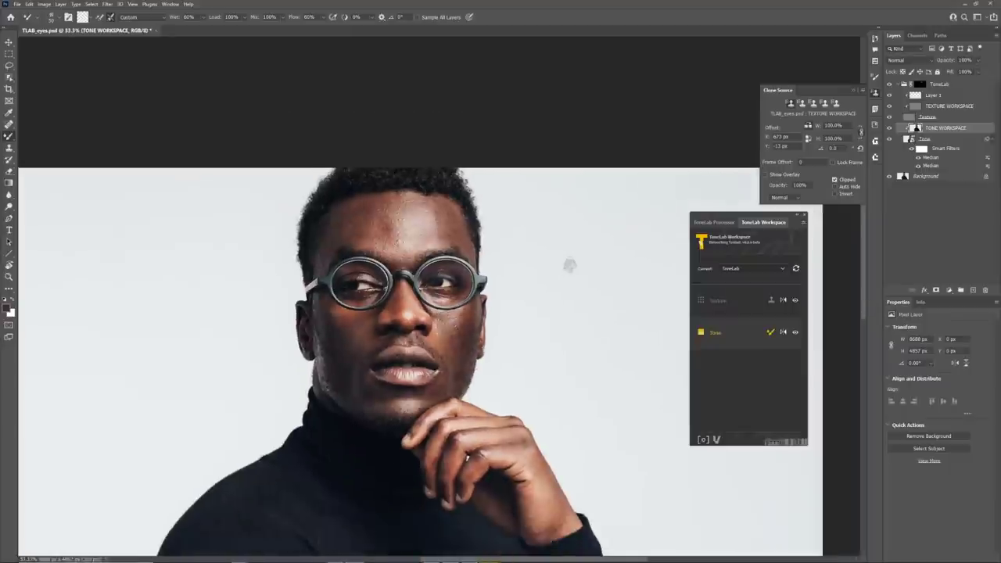
scroll(570, 266, up, 1)
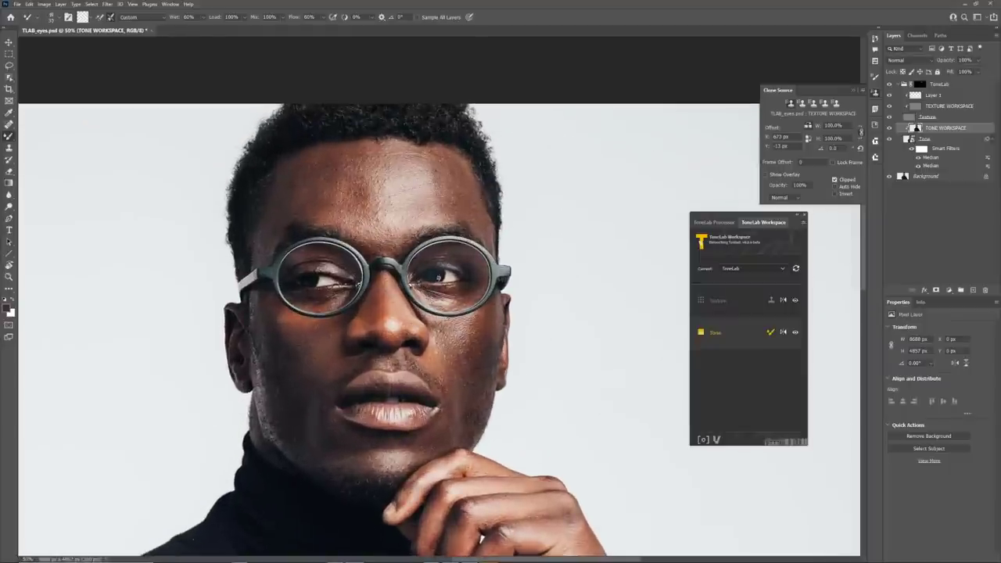
alt+click(437, 274)
drag(439, 273, 444, 274)
Compare the retouched lenses with the original by hiding and showing the ToneLab group
click(890, 84)
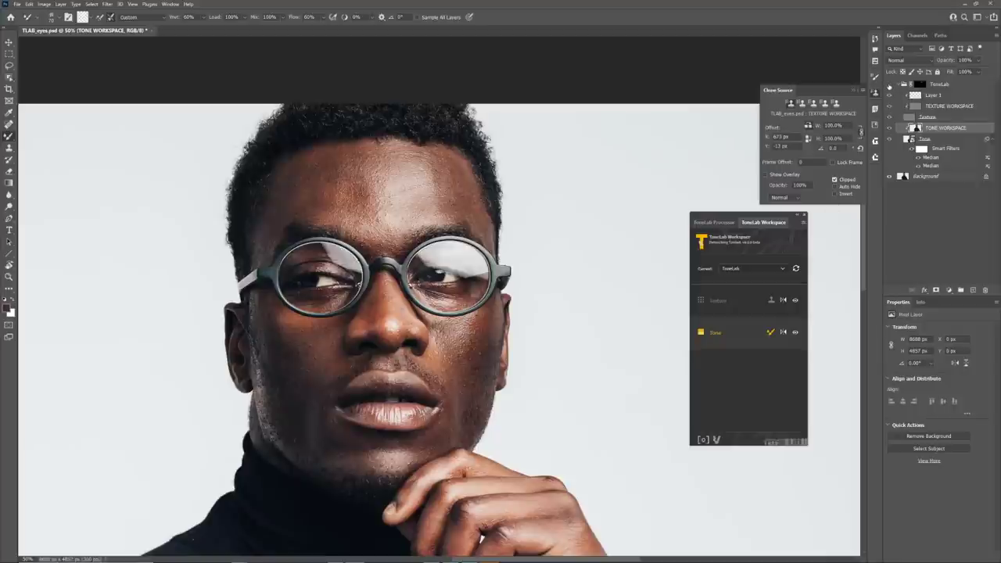
click(890, 85)
click(889, 85)
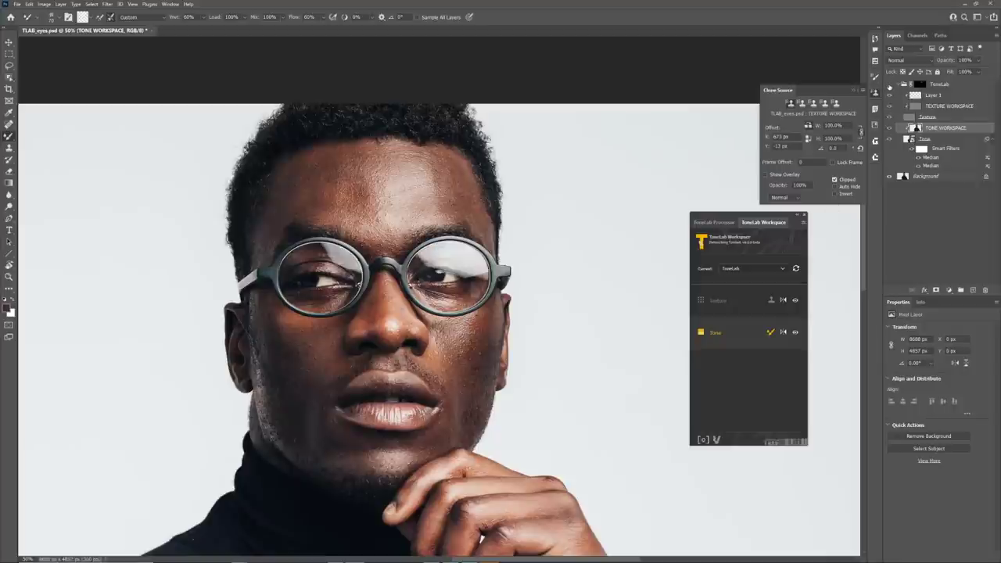
click(889, 85)
click(889, 85)
click(889, 84)
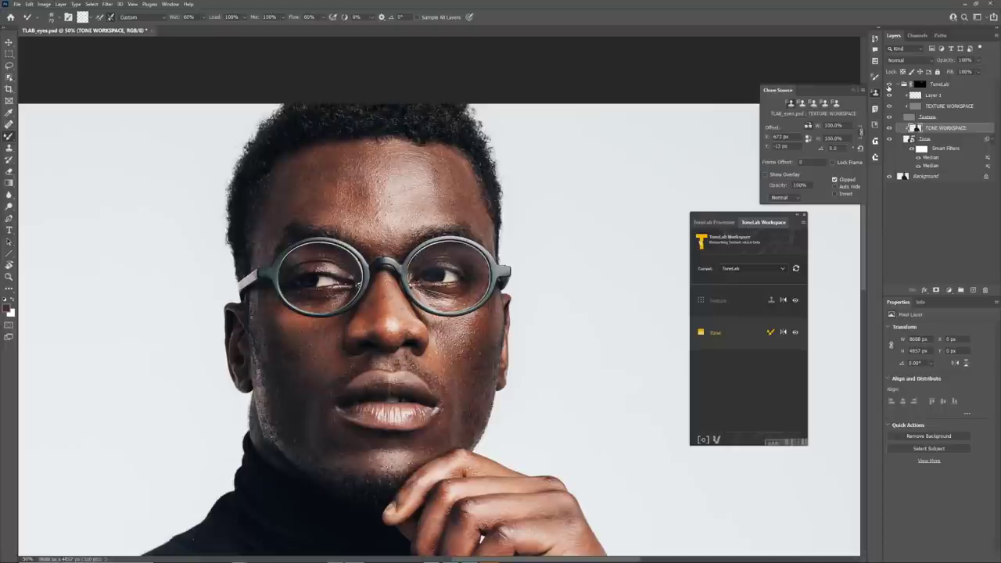
Compare the entire image at 25% zoom with the ToneLab group repeatedly hidden and shown
key(ctrl+minus)
key(ctrl+minus)
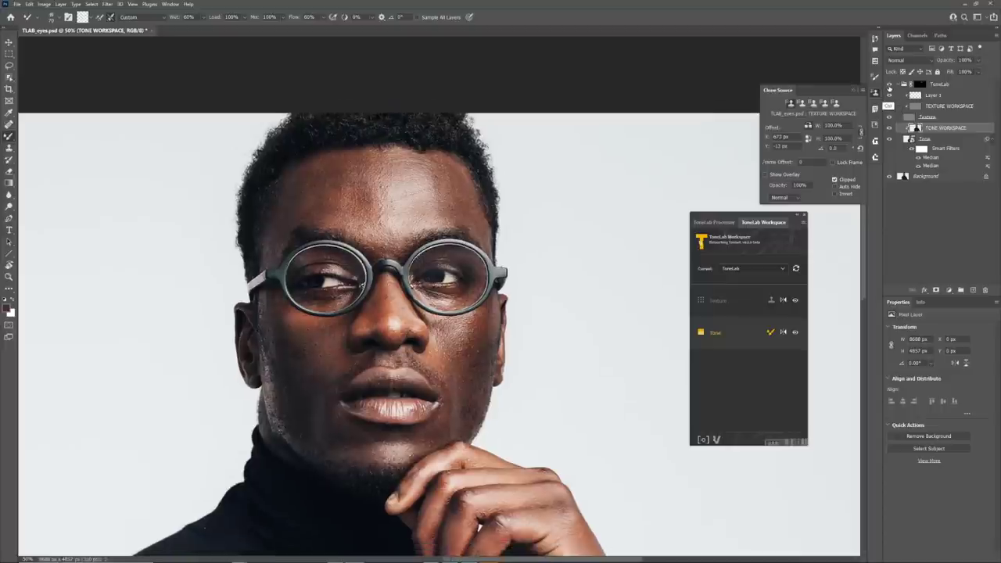
drag(545, 310, 555, 172)
mouse_move(736, 212)
mouse_down()
mouse_move(789, 210)
mouse_move(759, 162)
mouse_up()
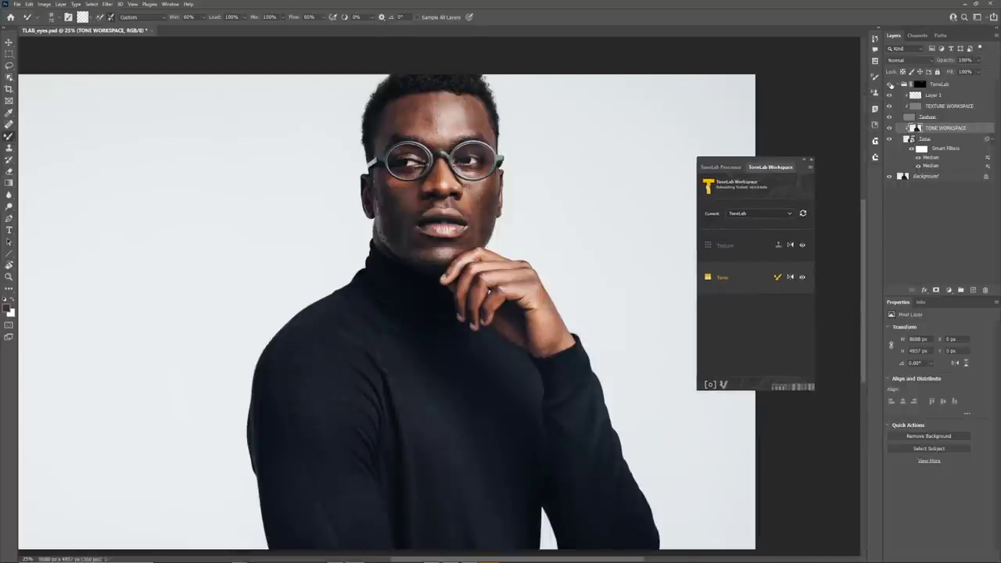
click(889, 83)
click(889, 84)
click(889, 84)
click(889, 84)
click(889, 84)
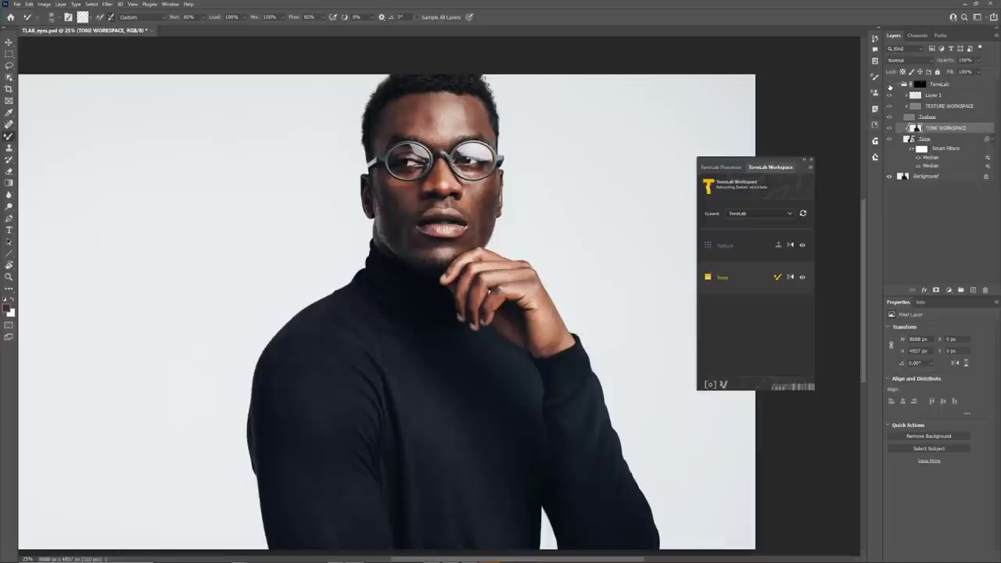
click(889, 83)
click(889, 83)
click(889, 84)
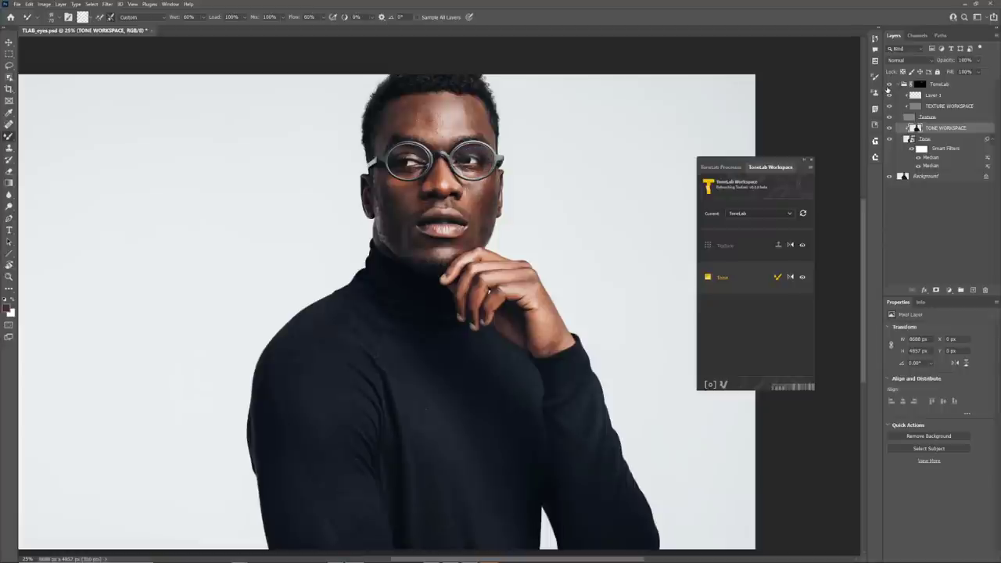
click(890, 83)
click(890, 84)
click(889, 85)
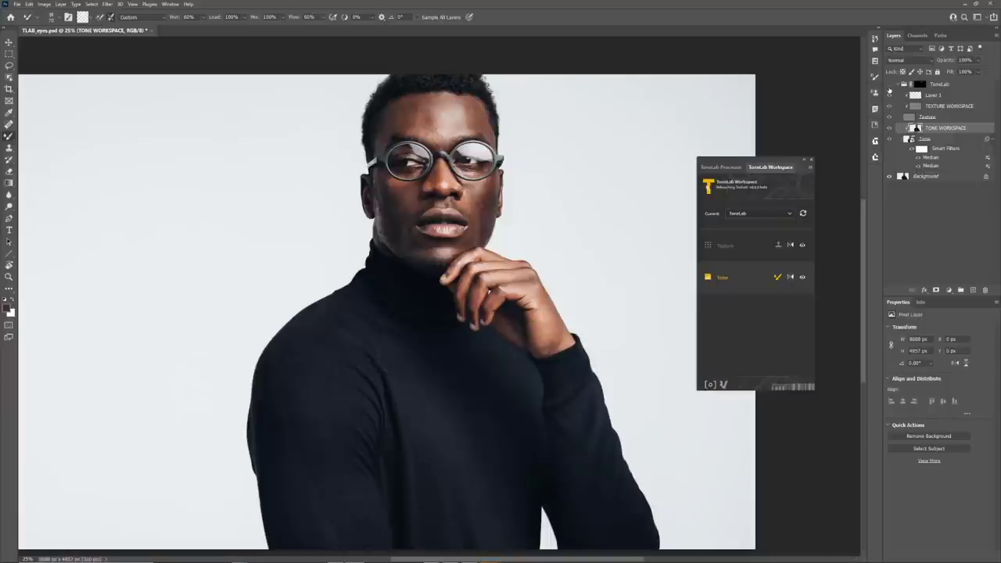
click(889, 84)
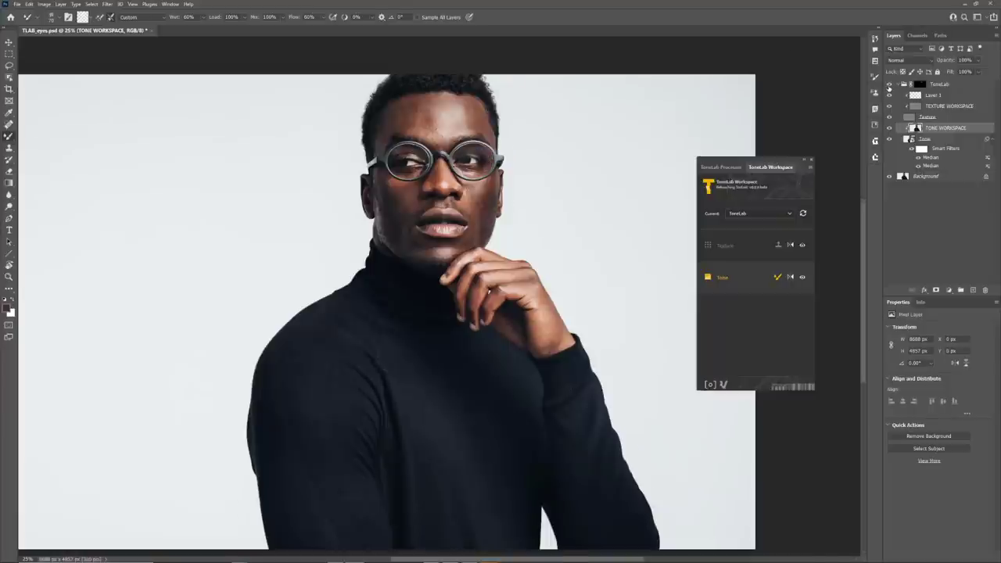
Examine the face and glasses at 50% zoom with the ToneLab group hidden and shown
key(ctrl+plus)
key(ctrl+plus)
drag(561, 182, 577, 302)
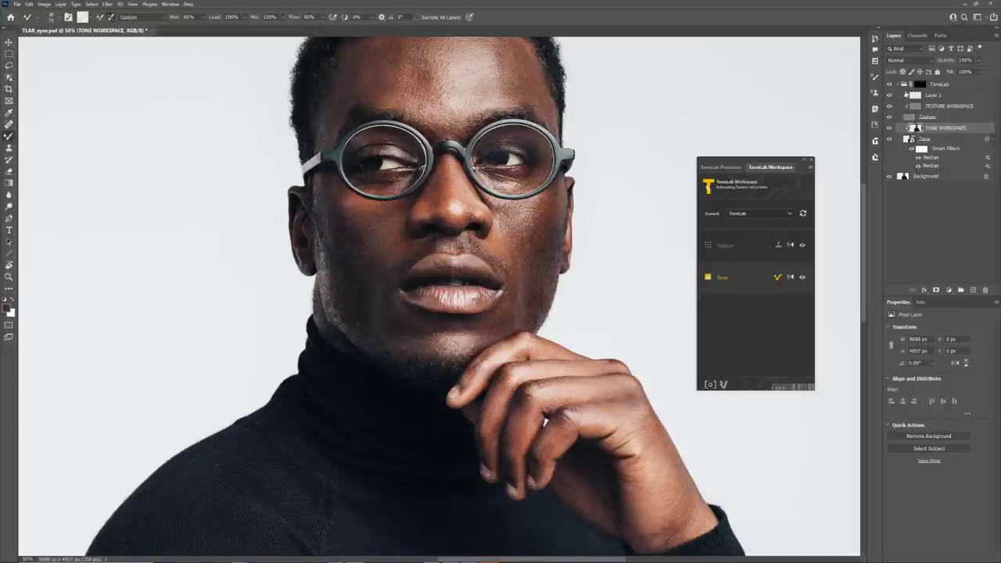
click(889, 84)
click(889, 85)
click(888, 85)
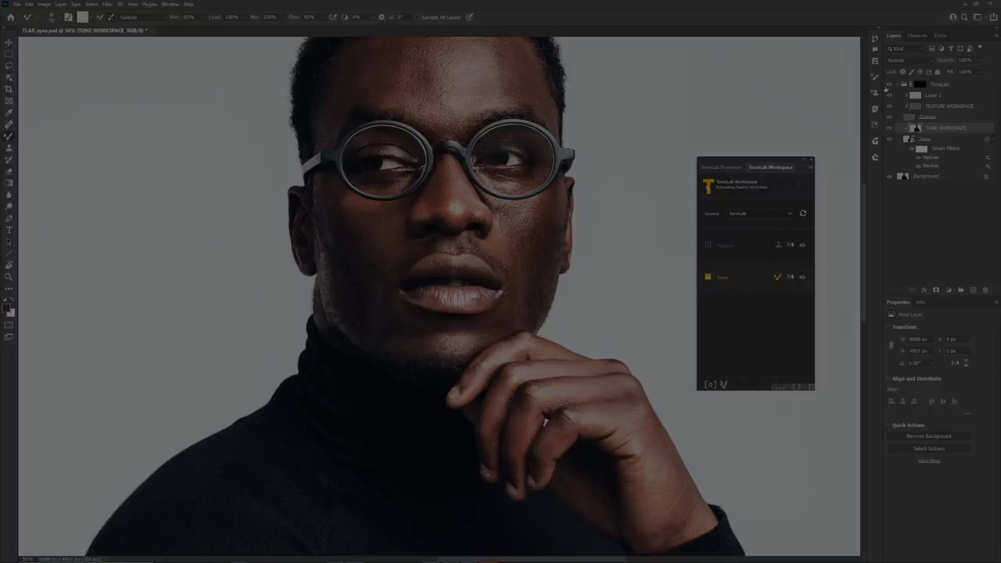